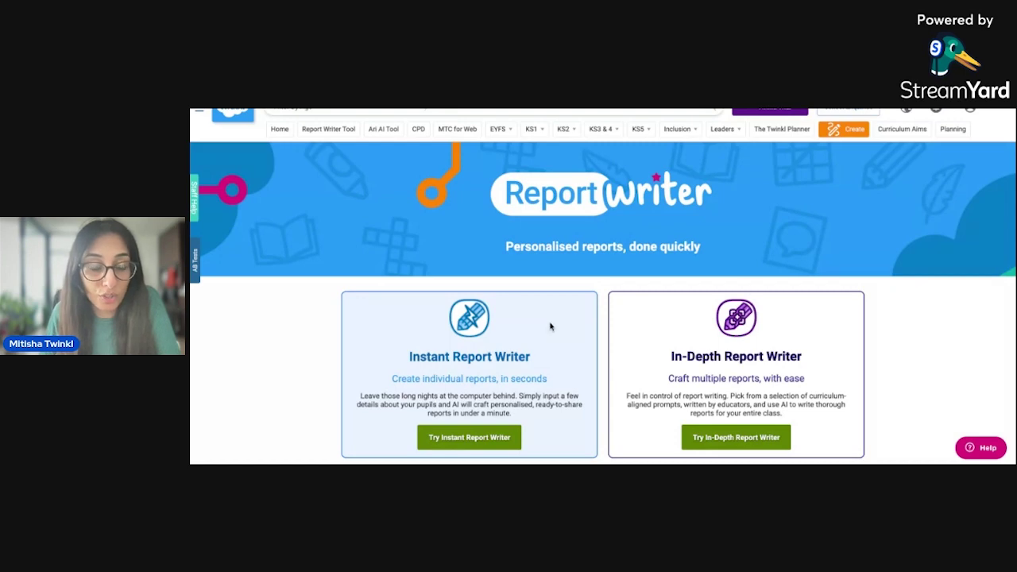
# Step: Scroll through the Instant and In-Depth report writers' feature lists to compare them
pyautogui.scroll(-3, 550, 326)
pyautogui.scroll(-2, 550, 326)
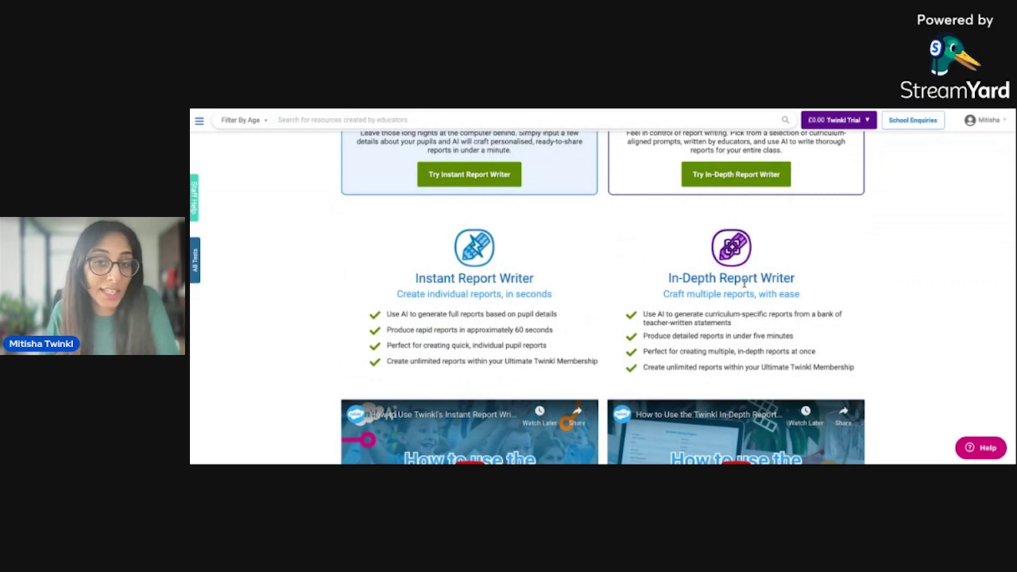
pyautogui.scroll(-1, 797, 287)
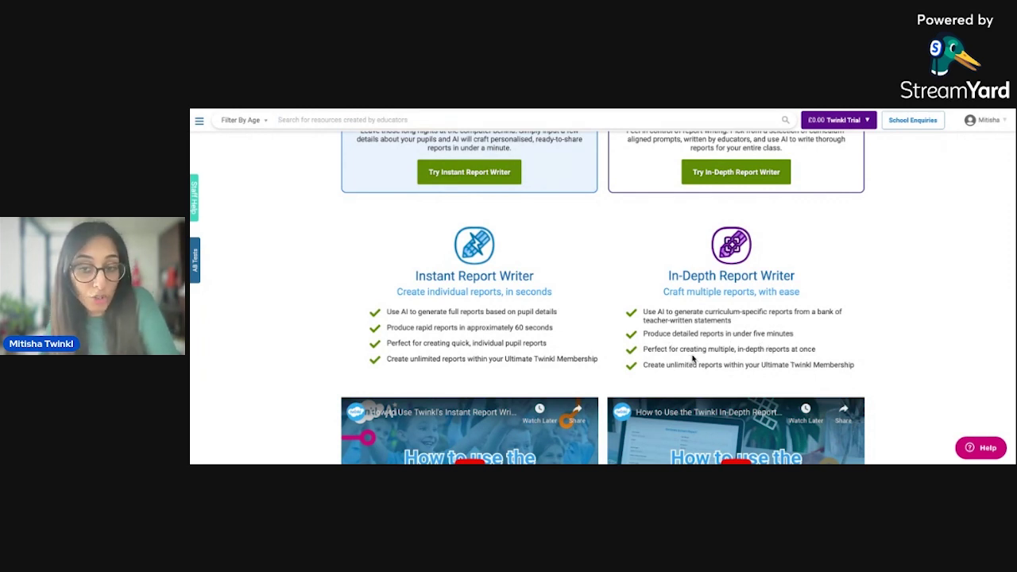
pyautogui.scroll(5, 638, 340)
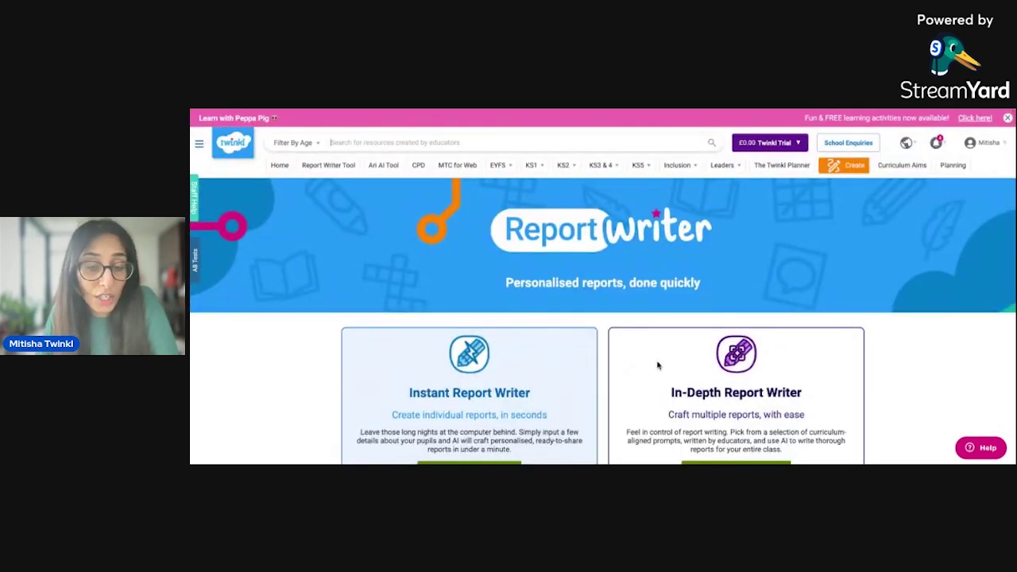
pyautogui.scroll(-1, 660, 366)
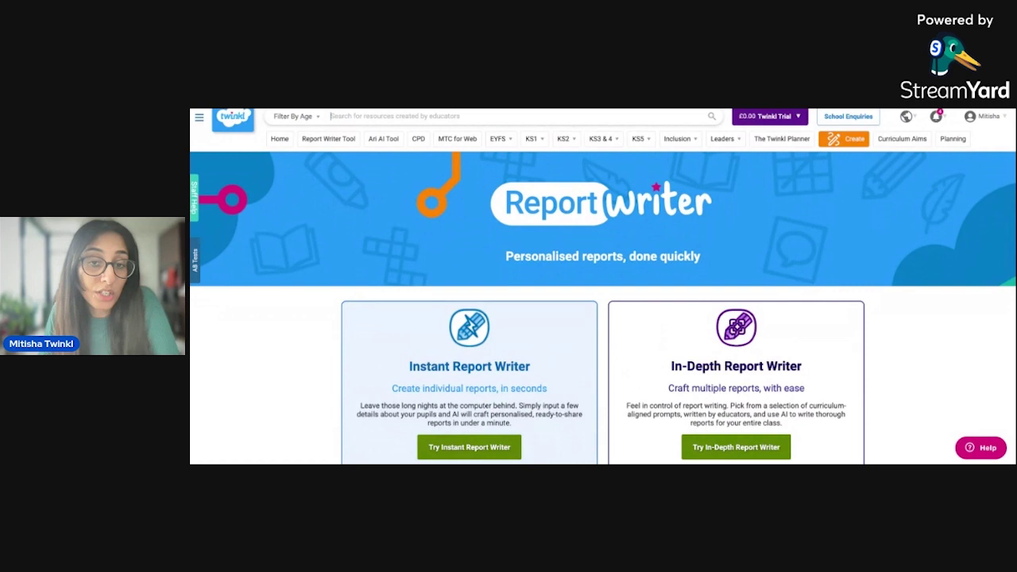
pyautogui.scroll(-1, 637, 347)
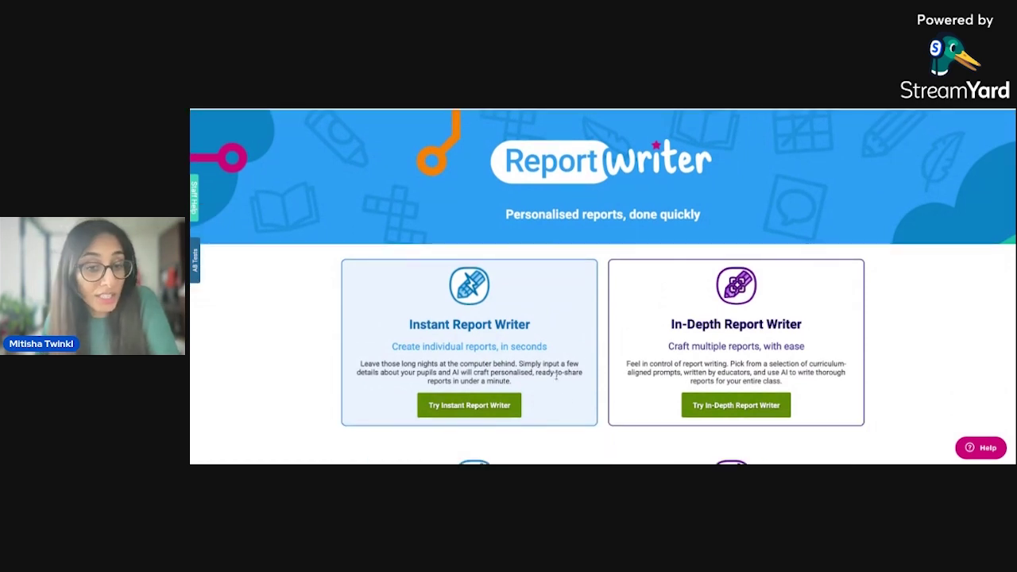
# Step: Open the Instant Report form, dismiss the age-range prompt and enter the pupil's name
pyautogui.click(494, 412)
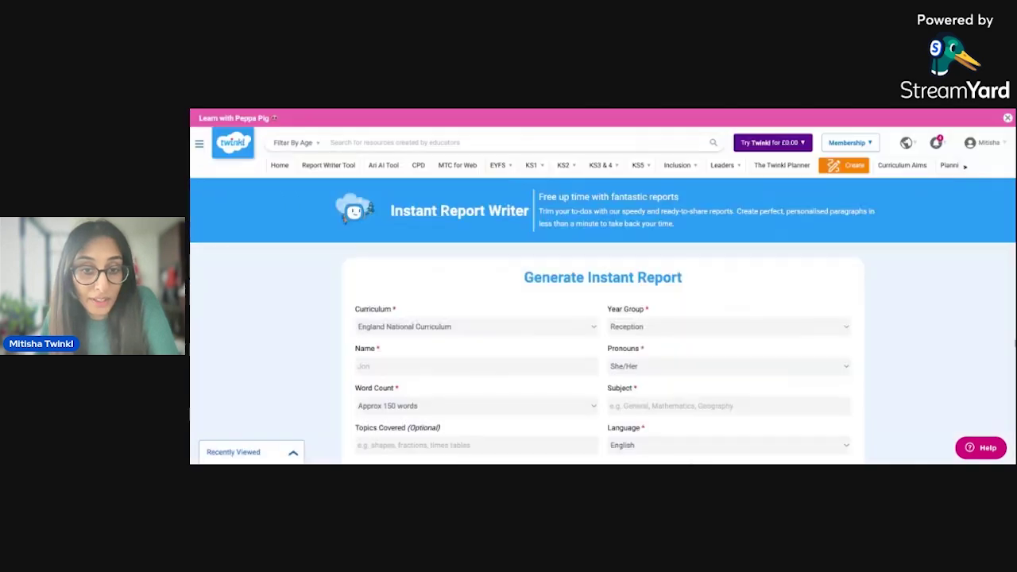
pyautogui.click(702, 137)
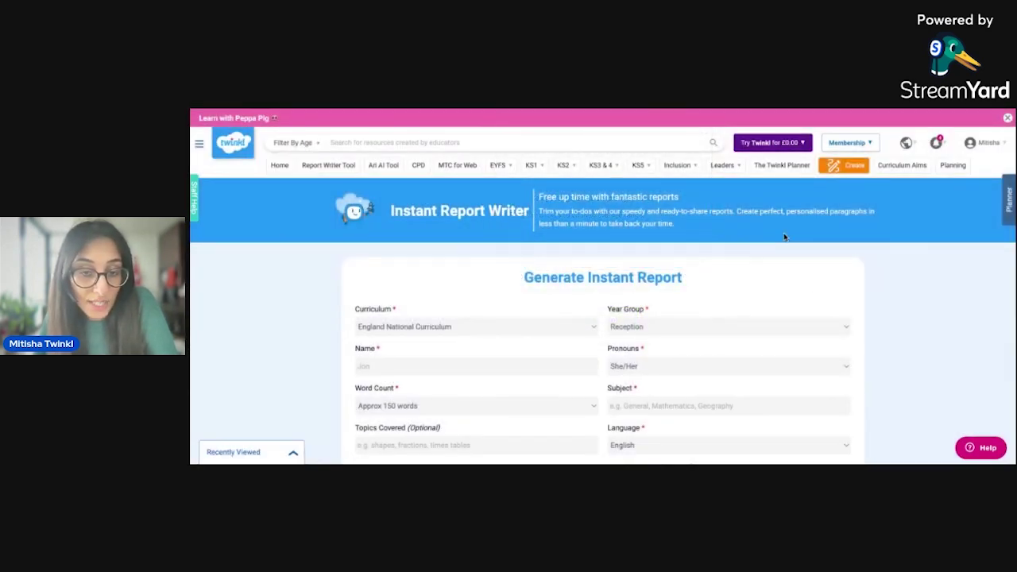
pyautogui.scroll(-3, 783, 233)
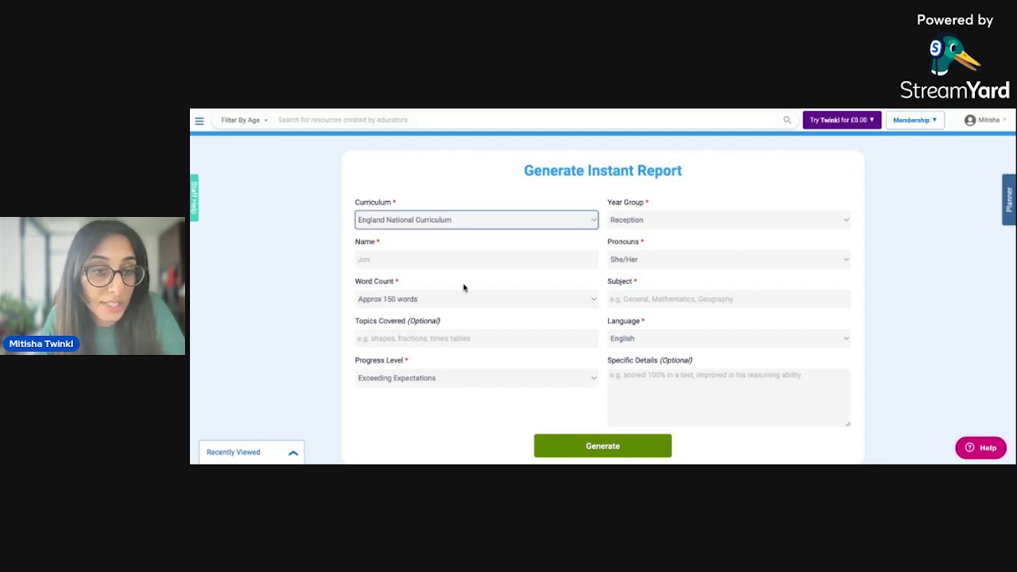
pyautogui.click(426, 265)
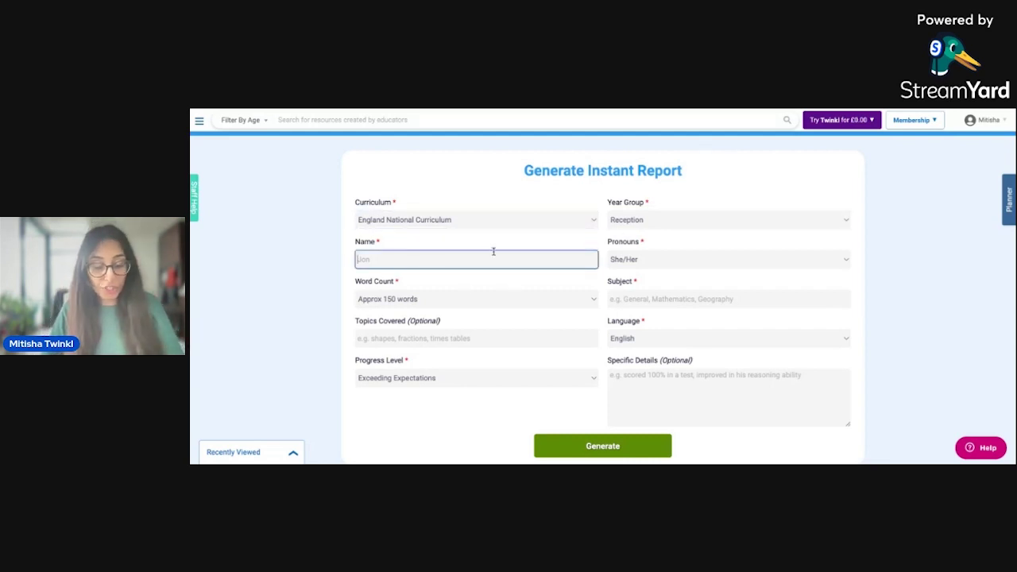
pyautogui.write('Sarah')
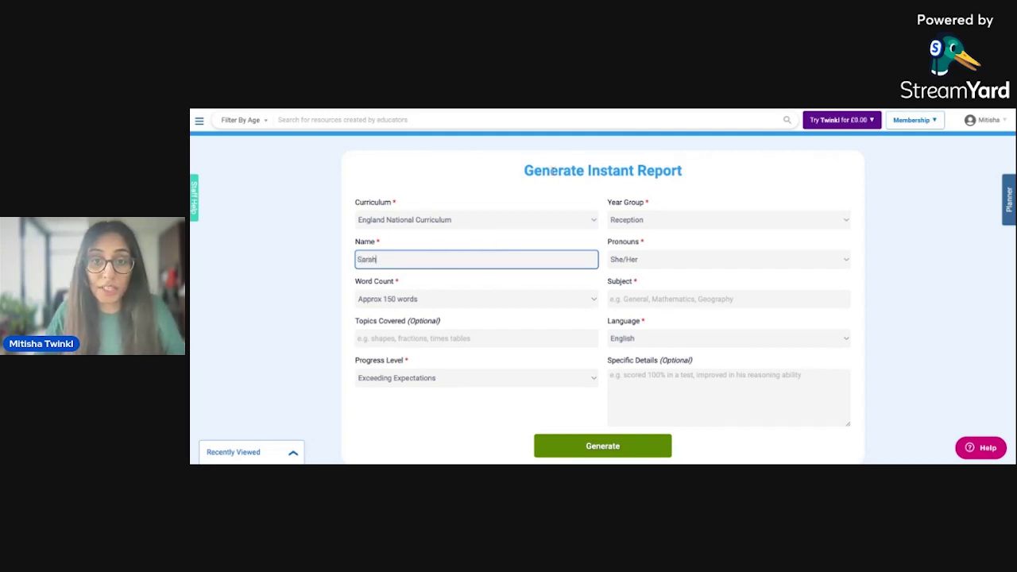
# Step: Set the year group to Year 3 and the report subject to Maths
pyautogui.click(672, 234)
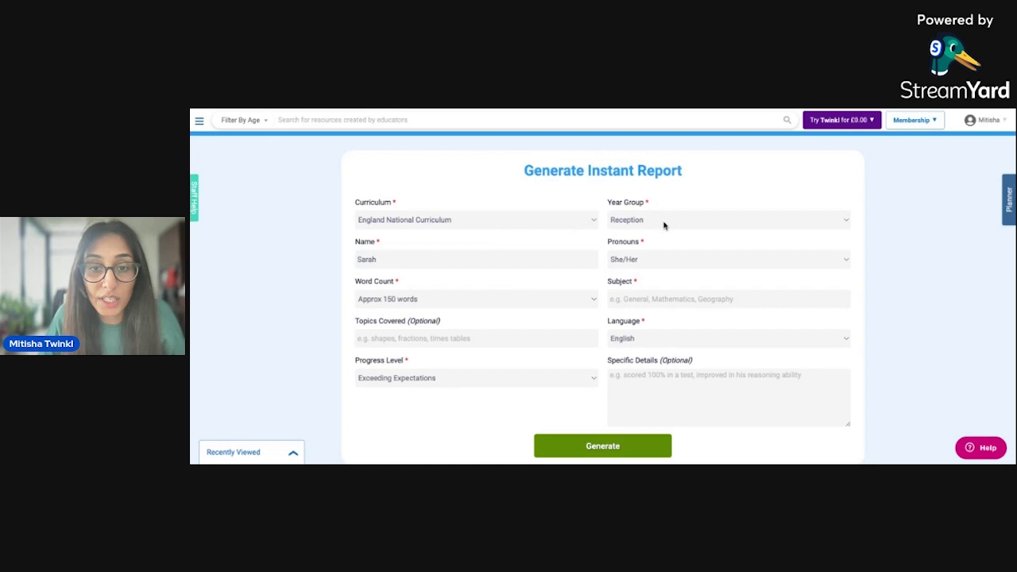
pyautogui.click(653, 258)
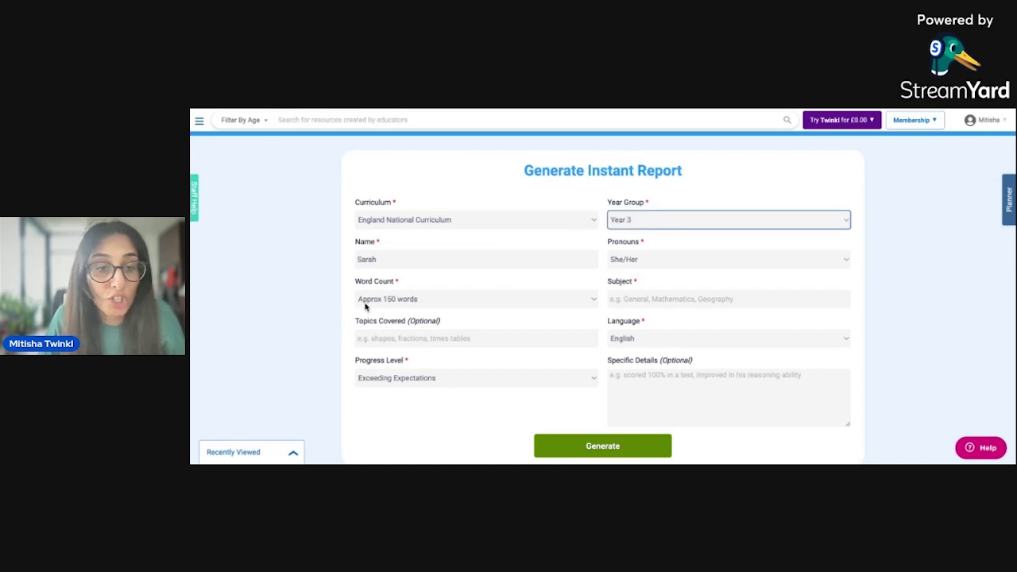
pyautogui.click(466, 302)
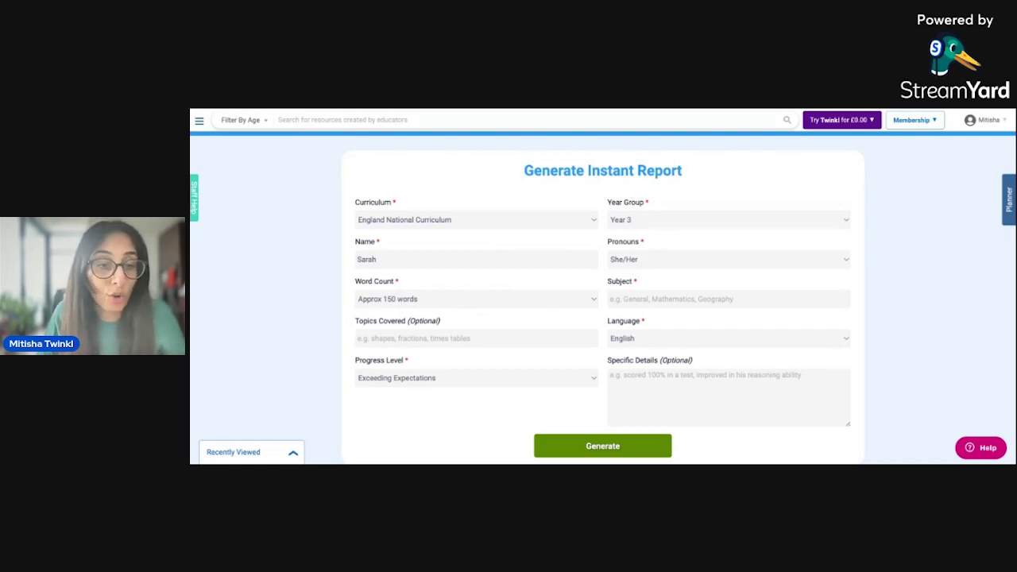
pyautogui.click(652, 296)
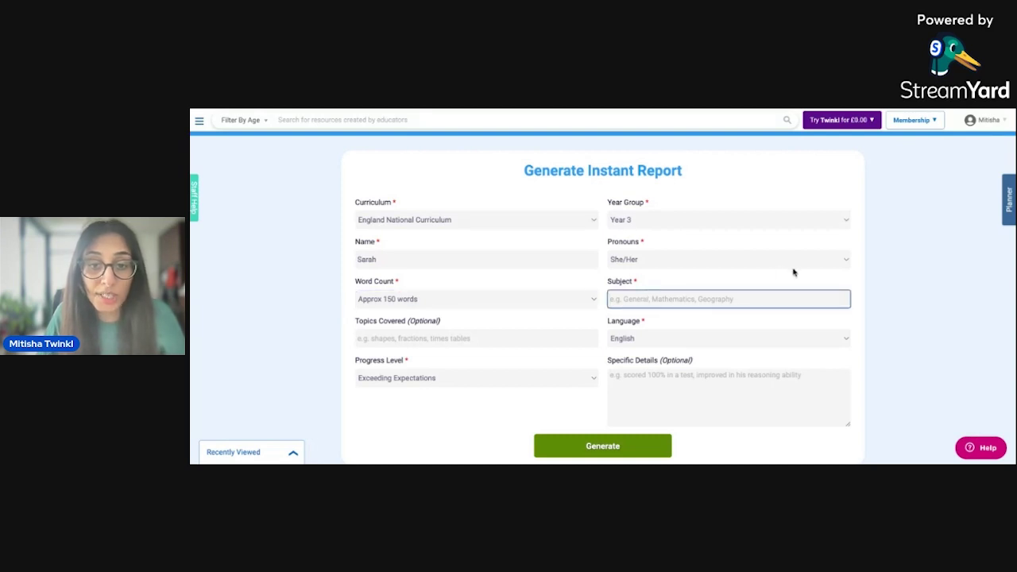
pyautogui.write('Maths')
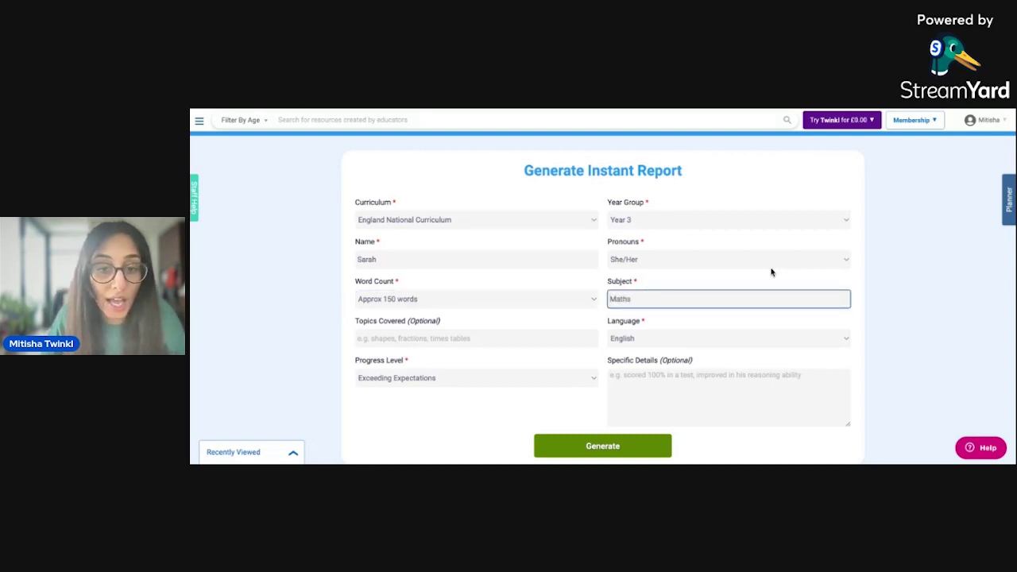
pyautogui.scroll(-1, 715, 302)
pyautogui.click(666, 323)
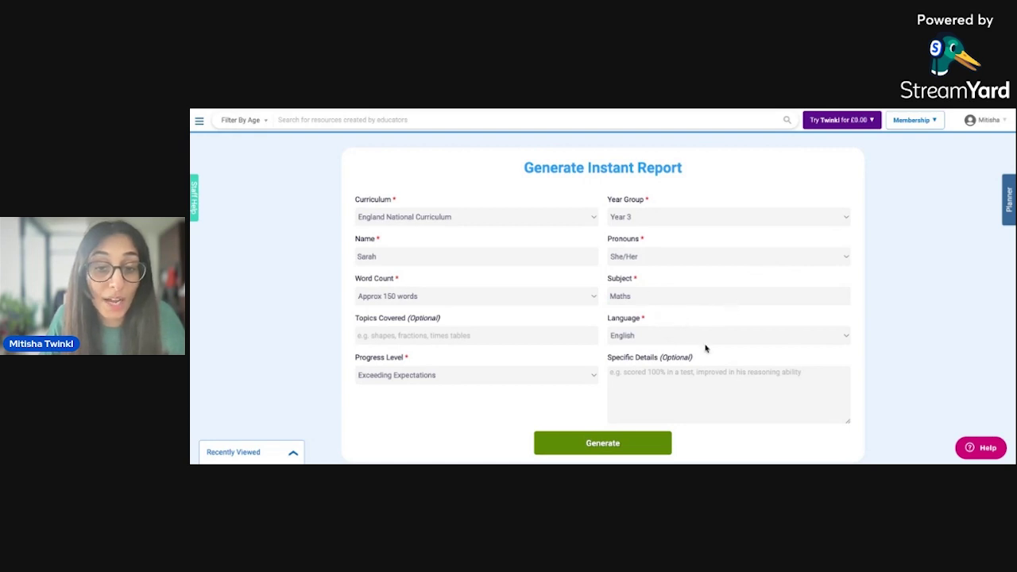
# Step: Enter 'place value, number, statistics, geometry, fractions' as topics and choose Meeting Expectations
pyautogui.click(459, 334)
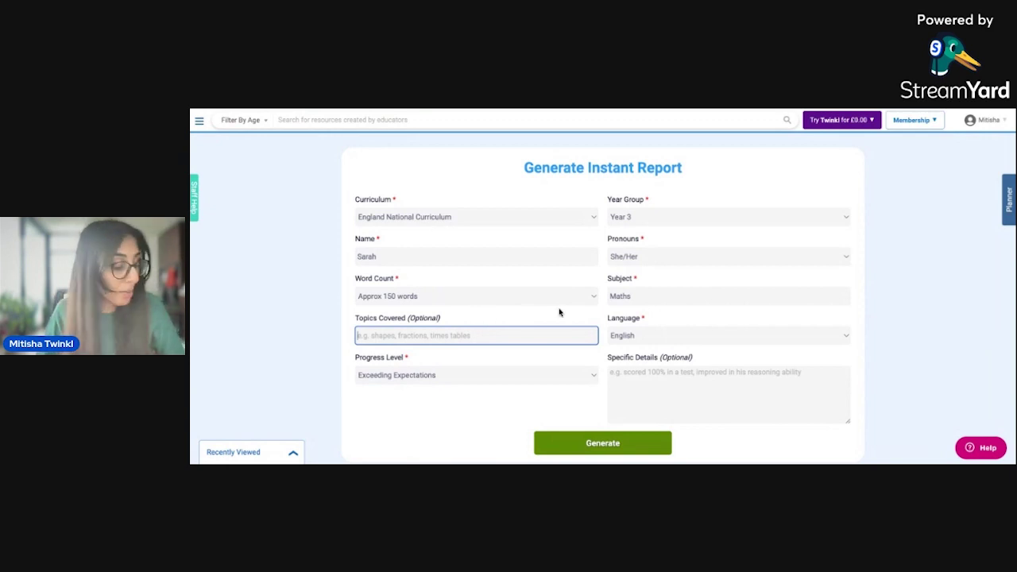
pyautogui.write('place')
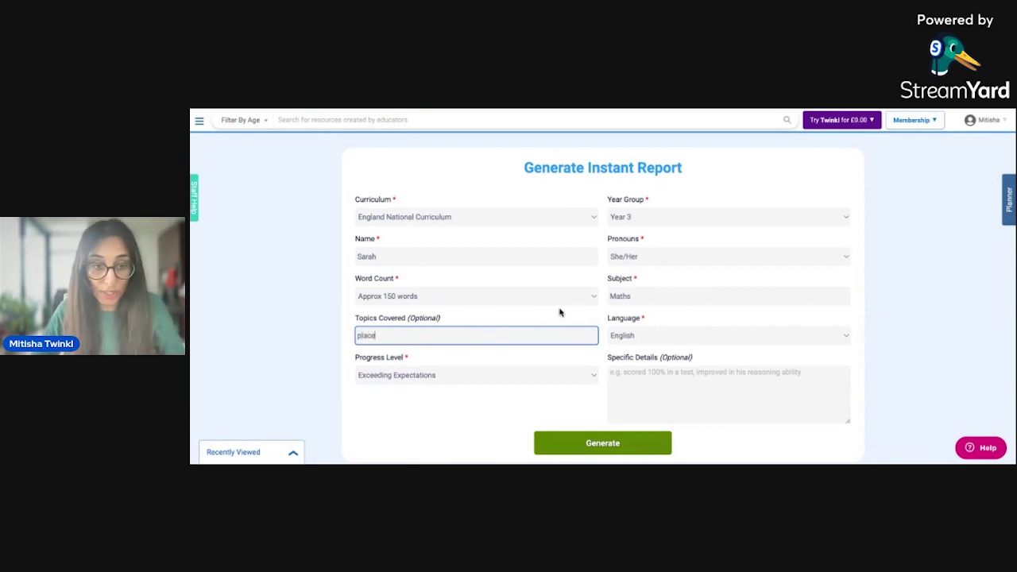
pyautogui.write(' value,')
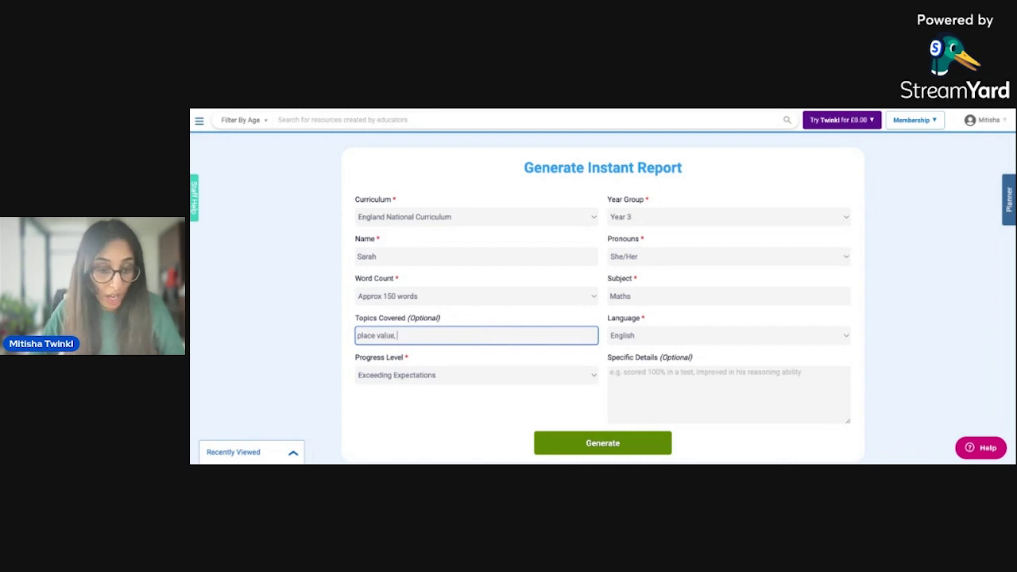
pyautogui.write(' numb')
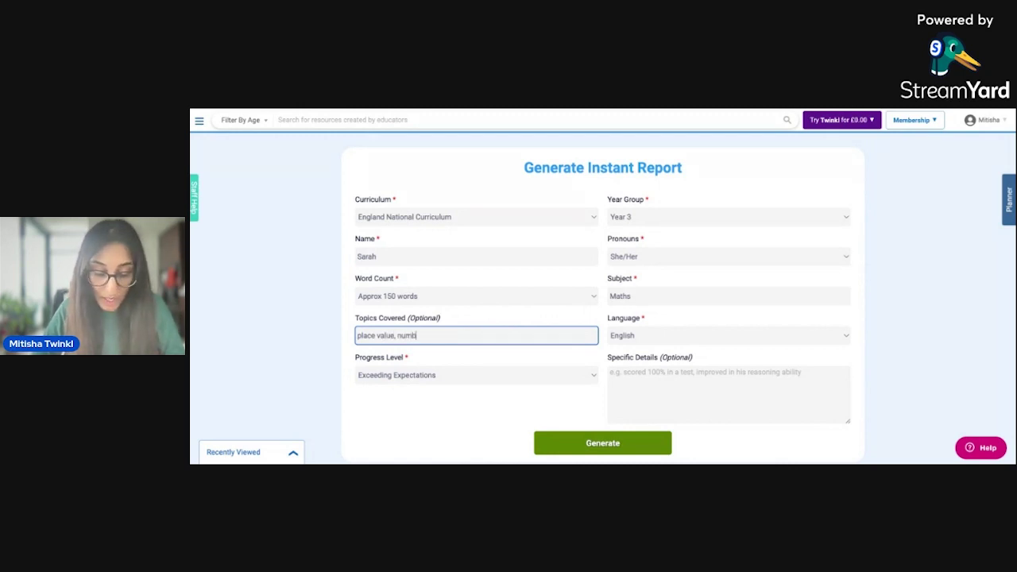
pyautogui.write('er, statist')
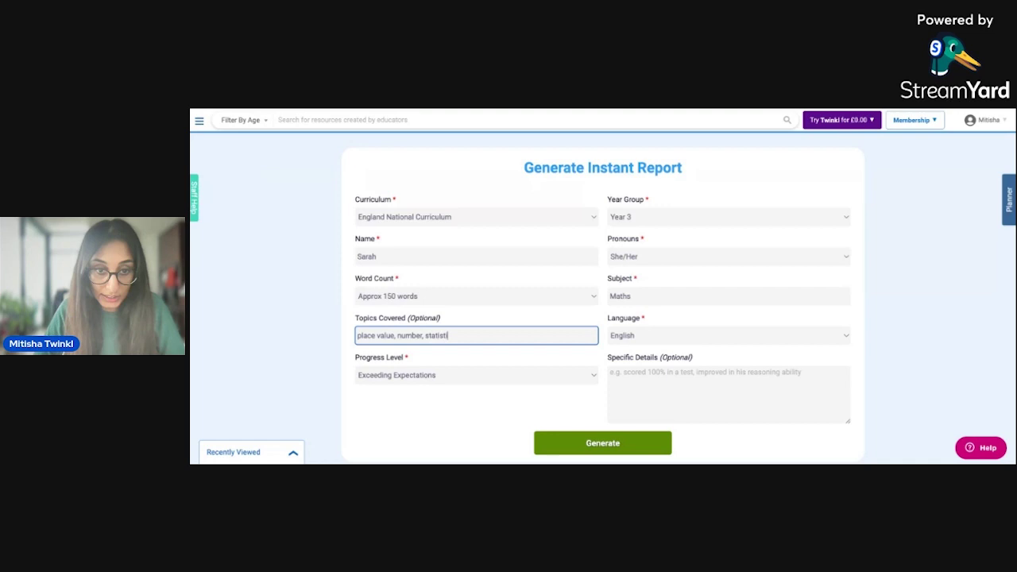
pyautogui.write('ics, ge')
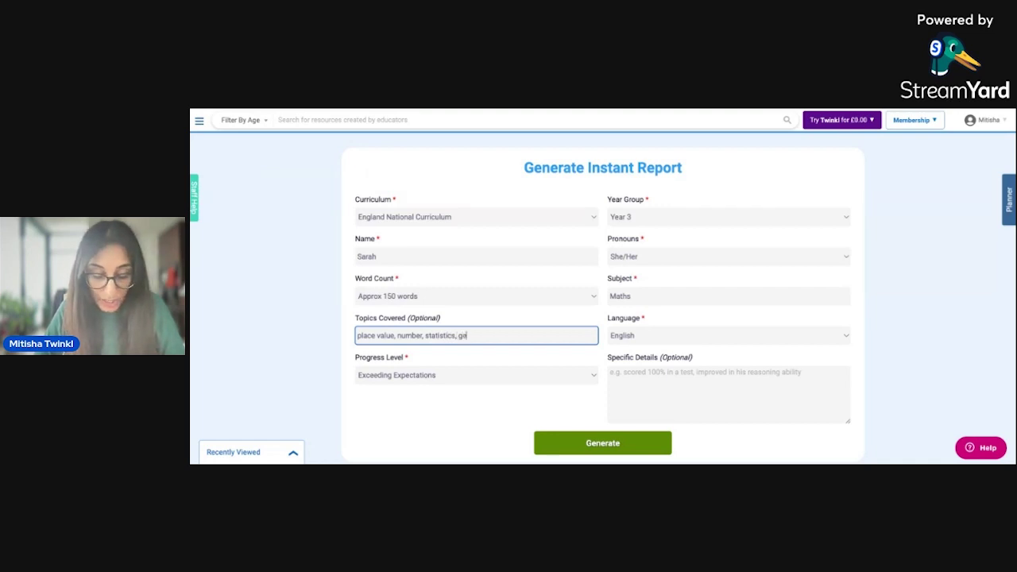
pyautogui.write('ometry')
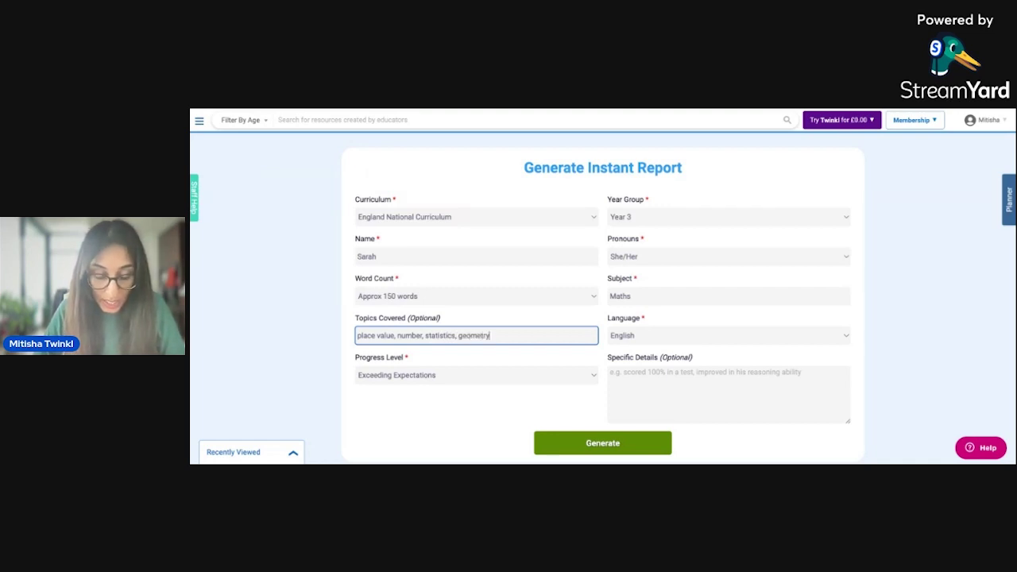
pyautogui.write(', fractions')
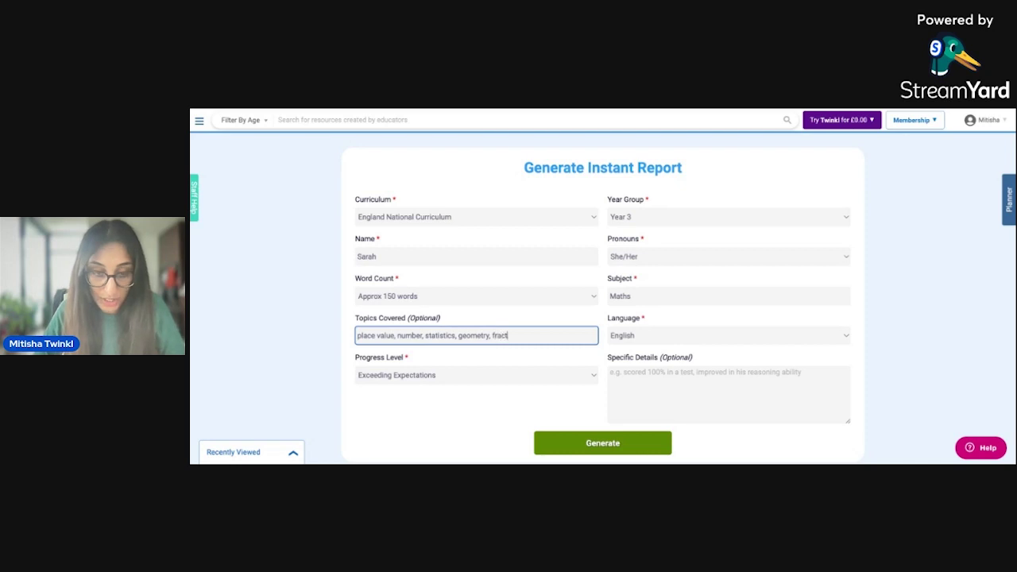
pyautogui.click(426, 359)
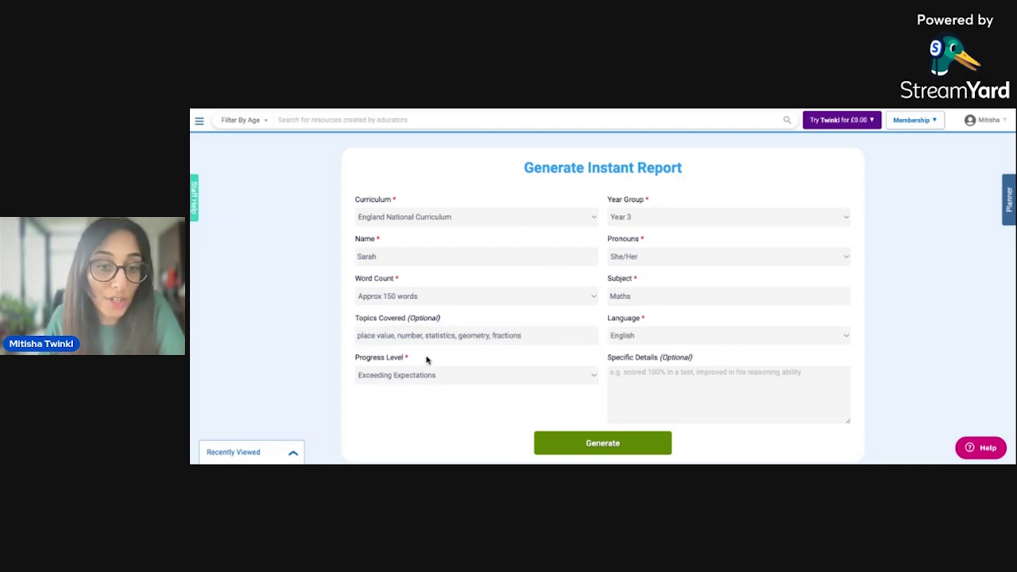
pyautogui.click(427, 374)
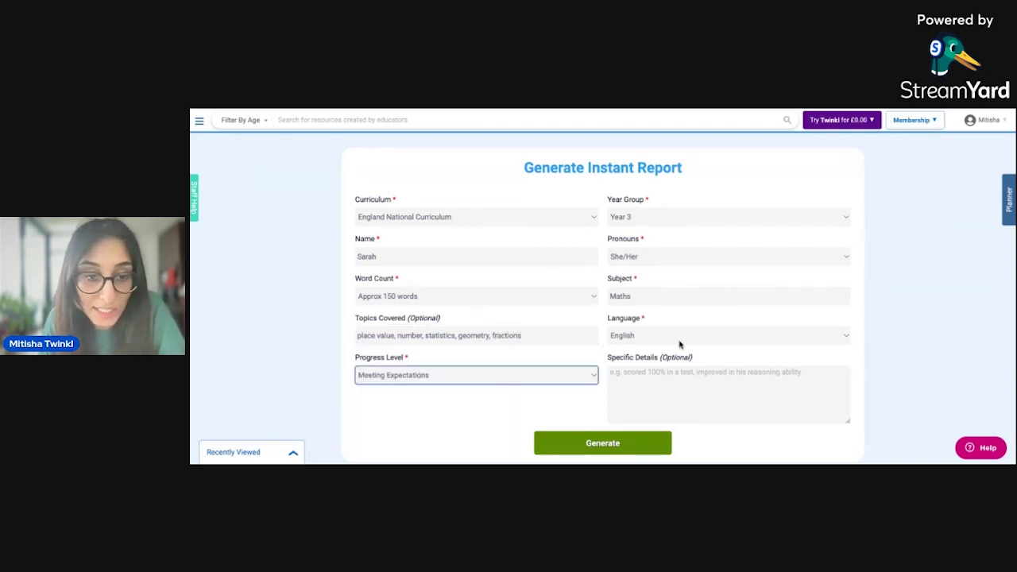
pyautogui.scroll(-1, 679, 345)
# Step: Add three detail lines: works well alone and in groups, shy sharing ideas, confident adding and subtracting
pyautogui.click(661, 345)
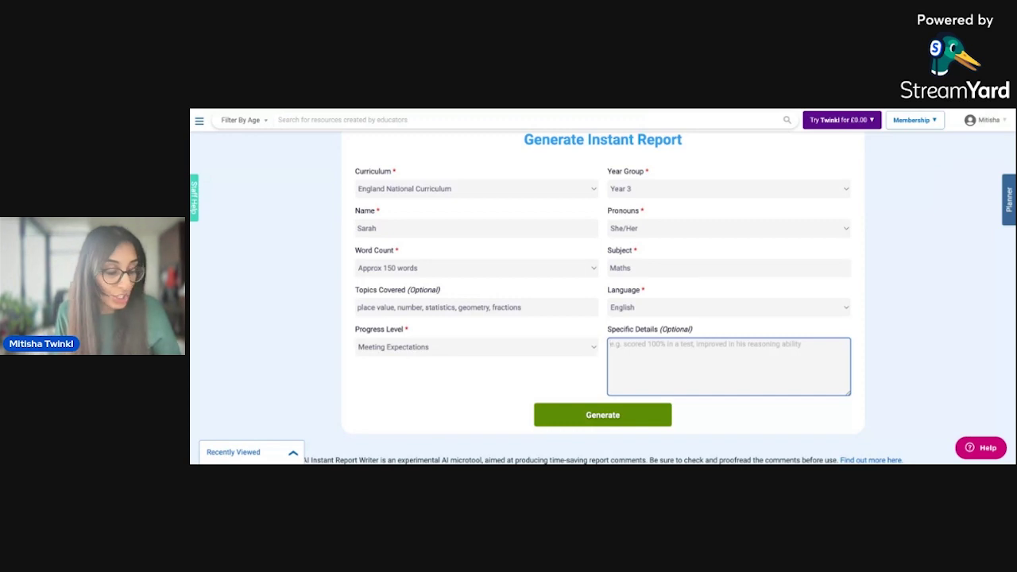
pyautogui.write('she')
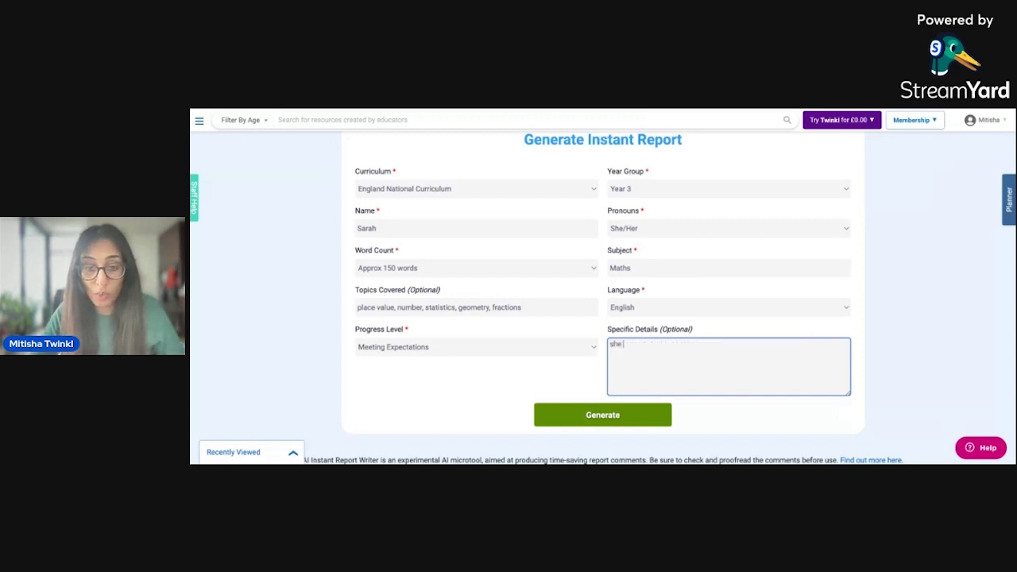
pyautogui.write(' works well ')
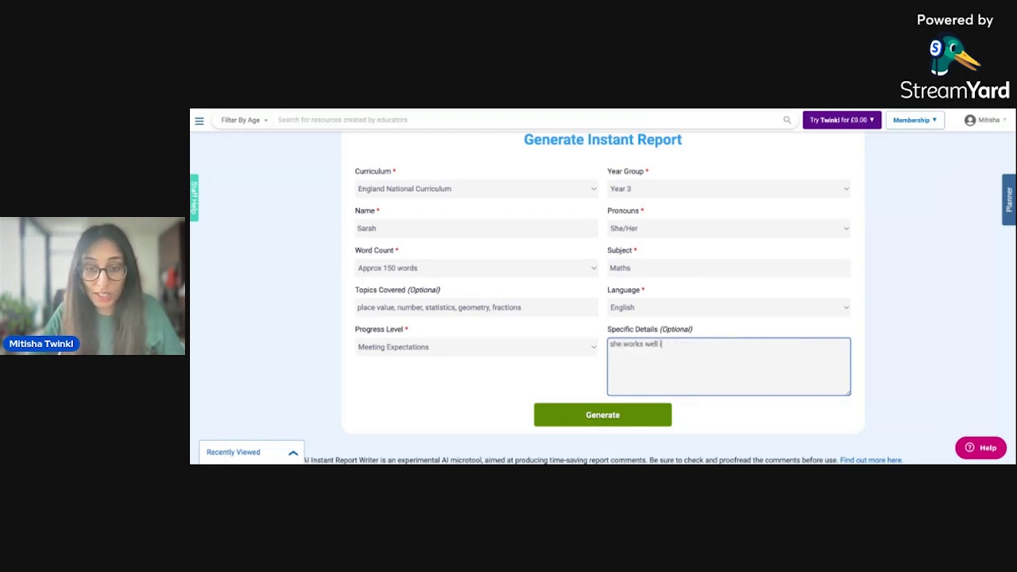
pyautogui.write('independe')
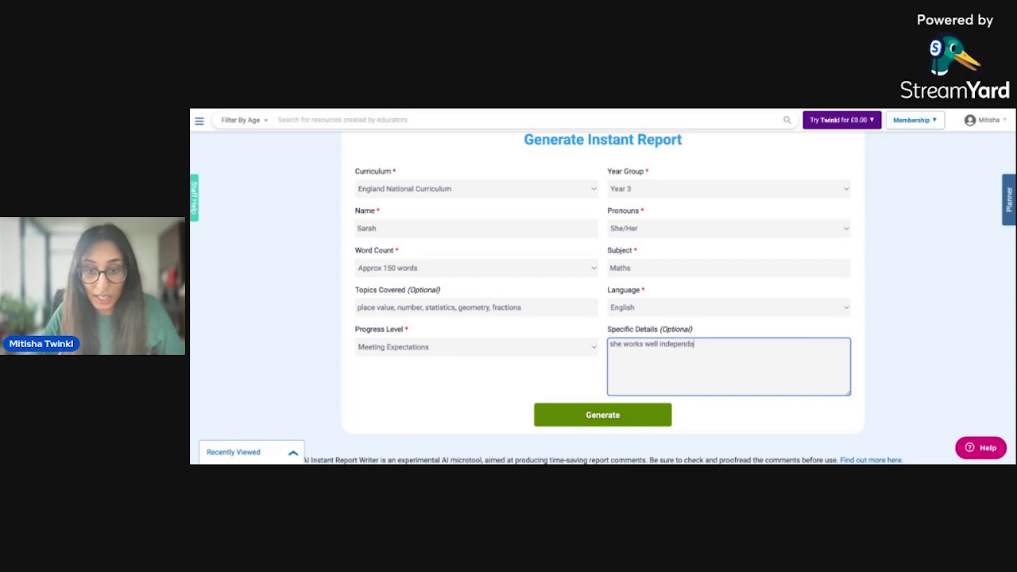
pyautogui.write('ntly and withi')
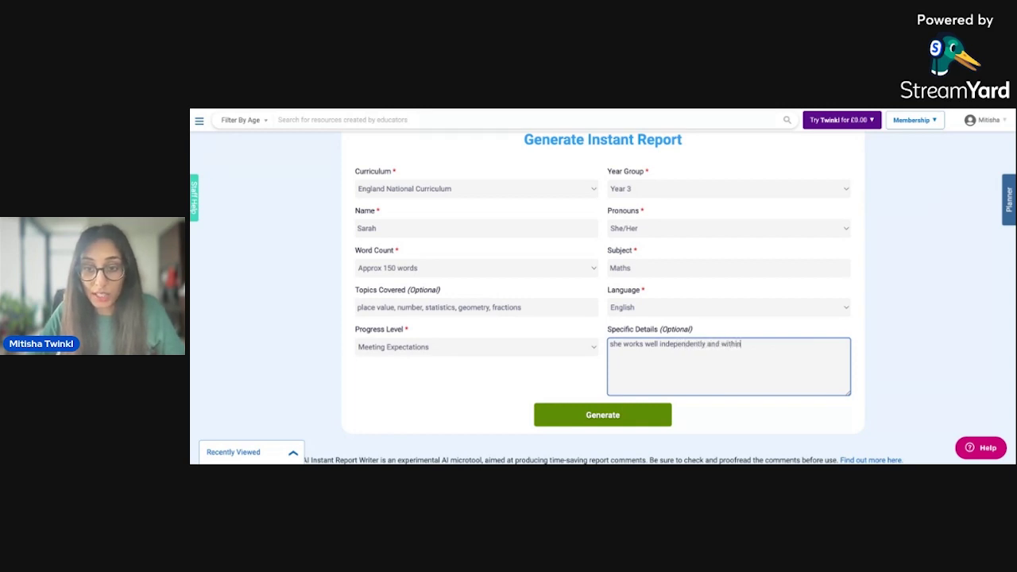
pyautogui.write('n a gro')
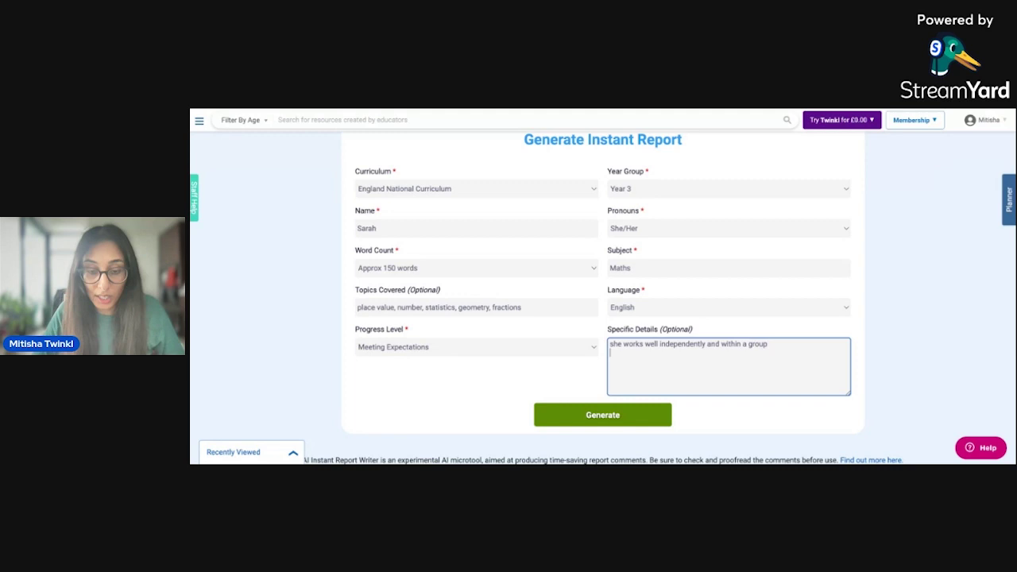
pyautogui.write('up')
pyautogui.press('Return')
pyautogui.write('so')
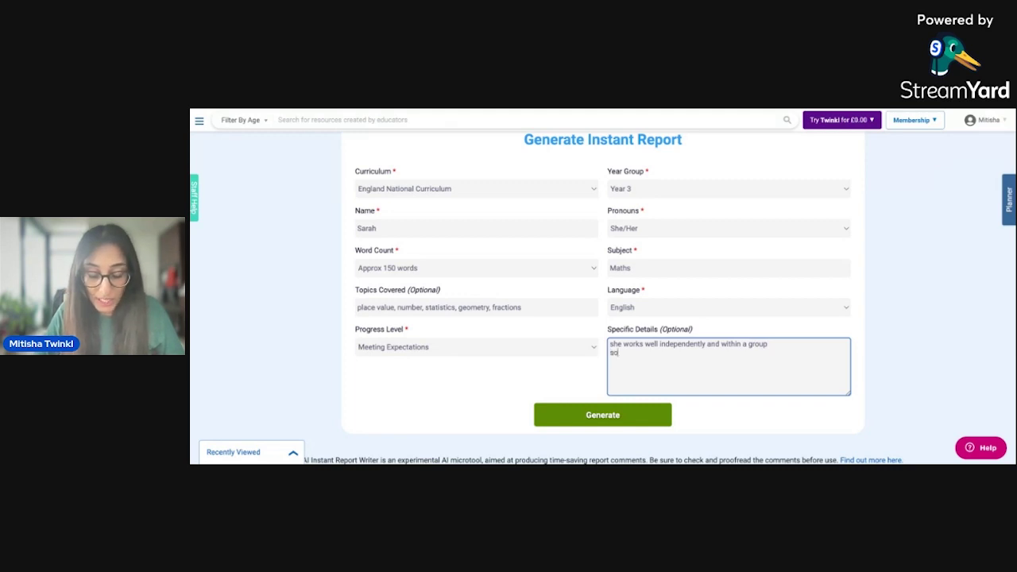
pyautogui.write('metimes struggles')
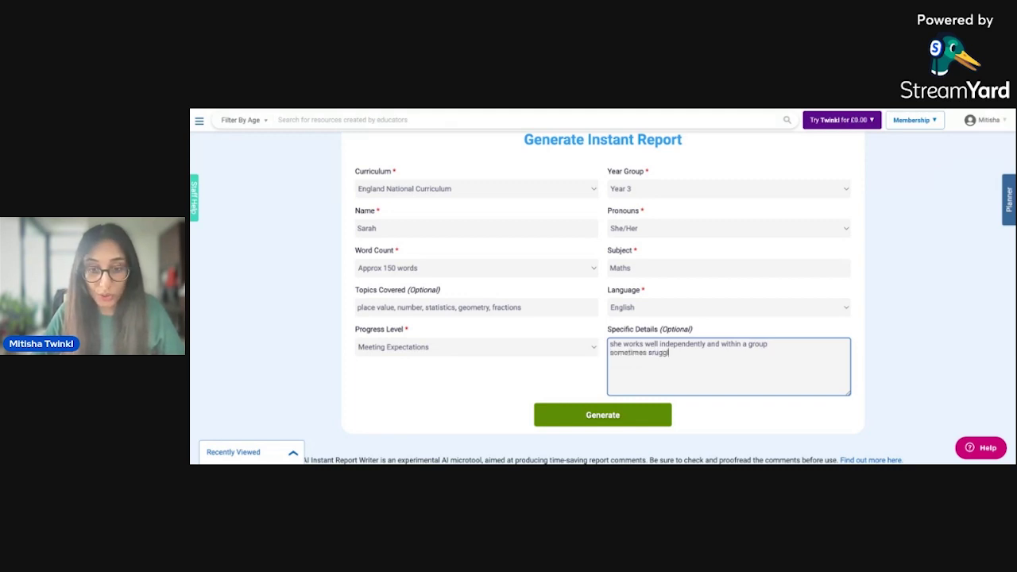
pyautogui.press('BackSpace')
pyautogui.press('BackSpace')
pyautogui.press('BackSpace')
pyautogui.press('BackSpace')
pyautogui.press('BackSpace')
pyautogui.press('BackSpace')
pyautogui.press('BackSpace')
pyautogui.press('BackSpace')
pyautogui.write('t')
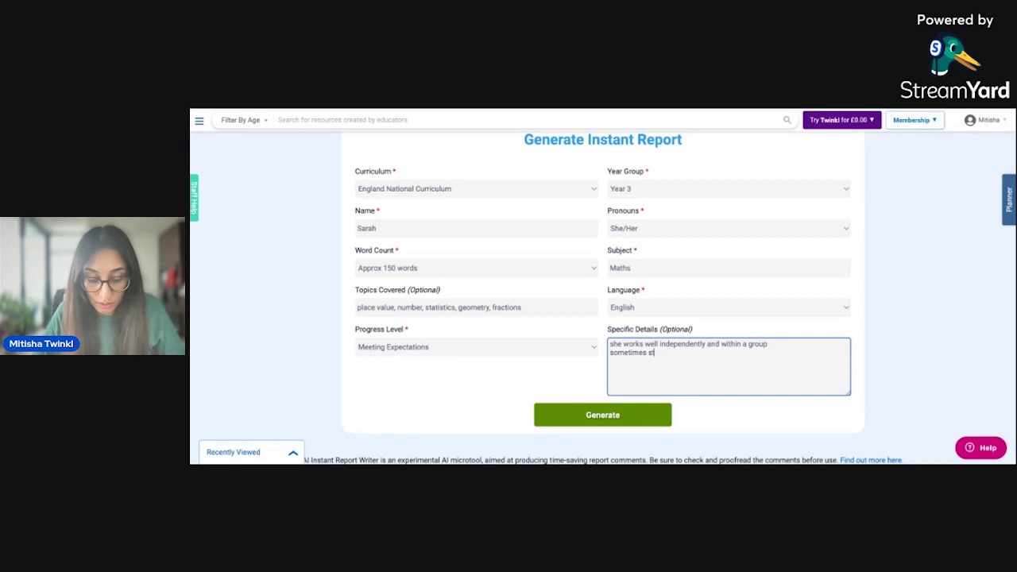
pyautogui.write('ruggles to ha')
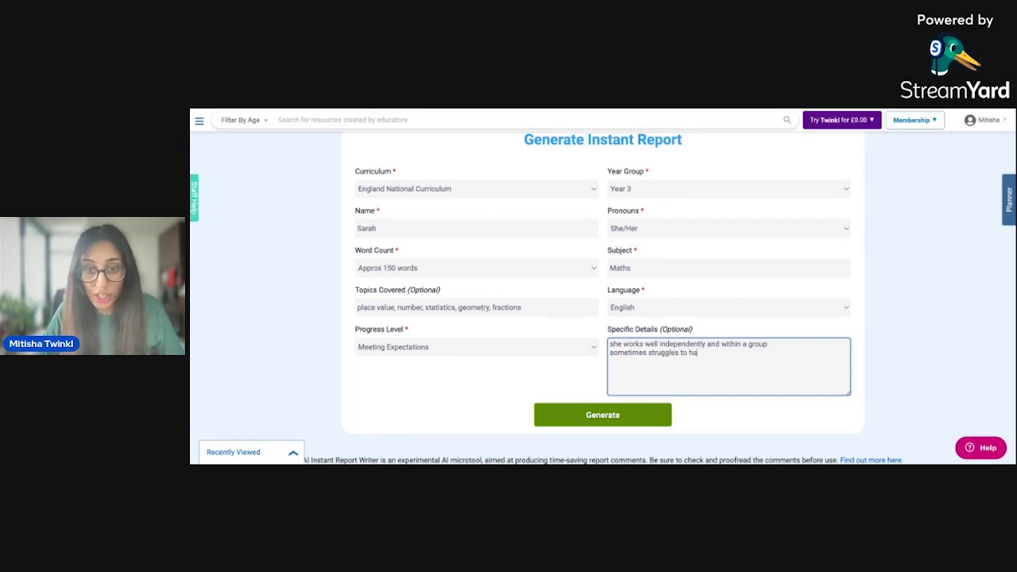
pyautogui.press('BackSpace')
pyautogui.press('BackSpace')
pyautogui.write('share her id')
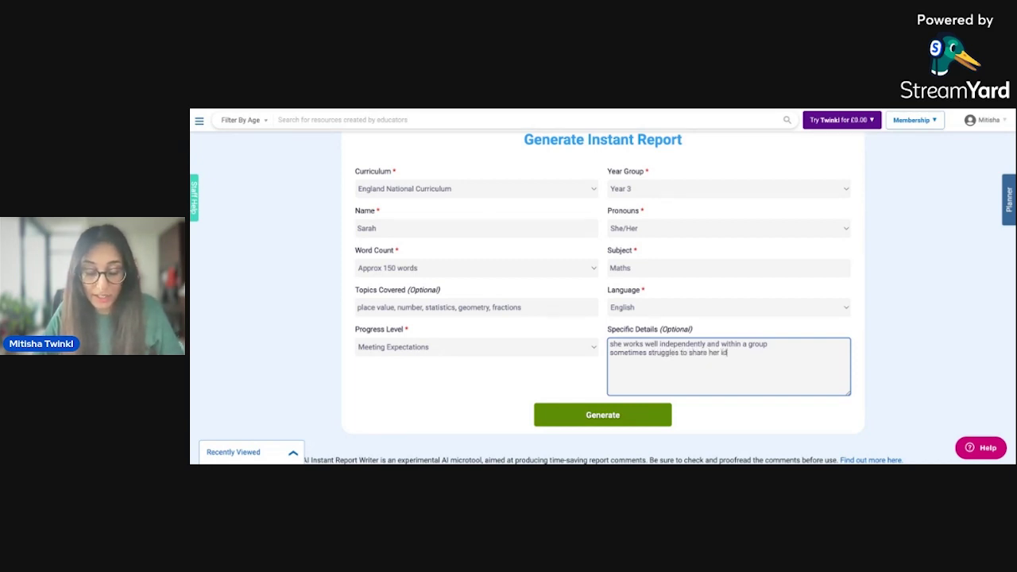
pyautogui.write('eas in front')
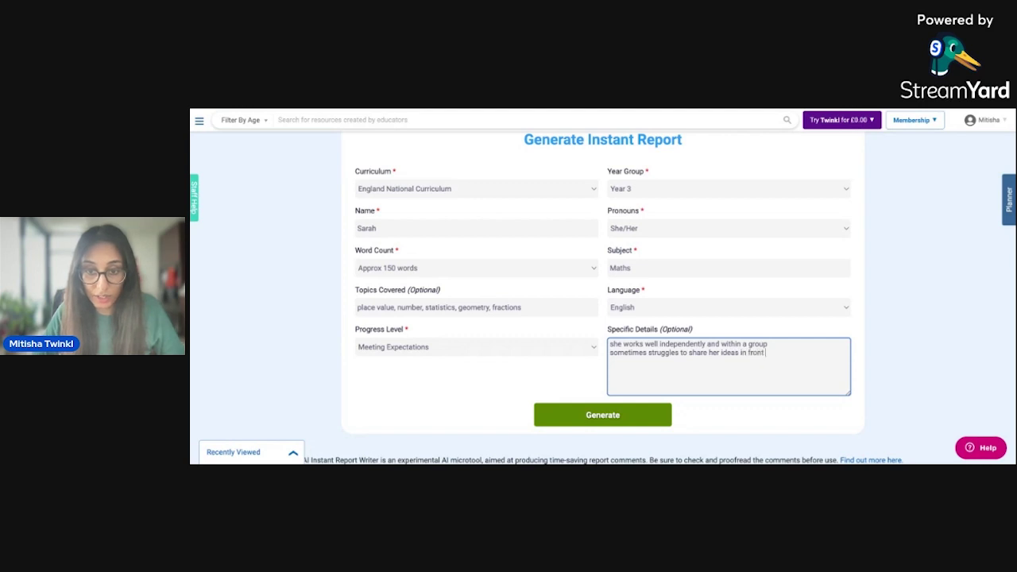
pyautogui.write(' of the whole class')
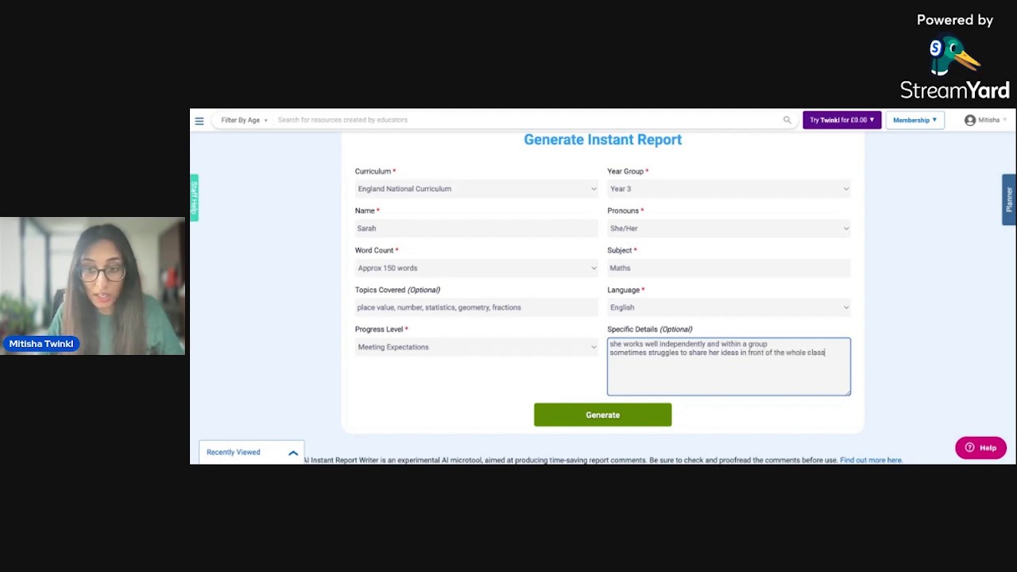
pyautogui.press('Return')
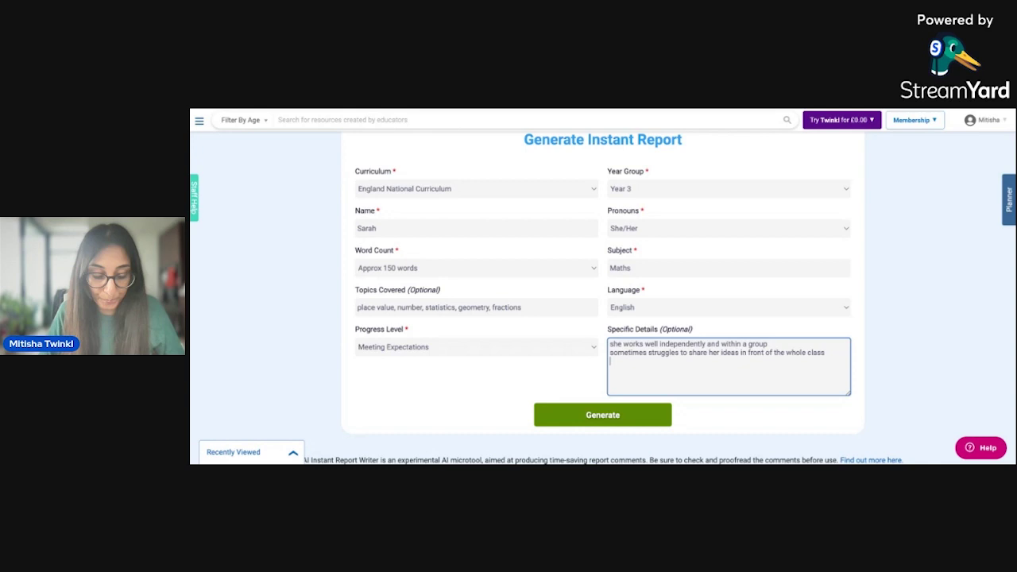
pyautogui.write('very co')
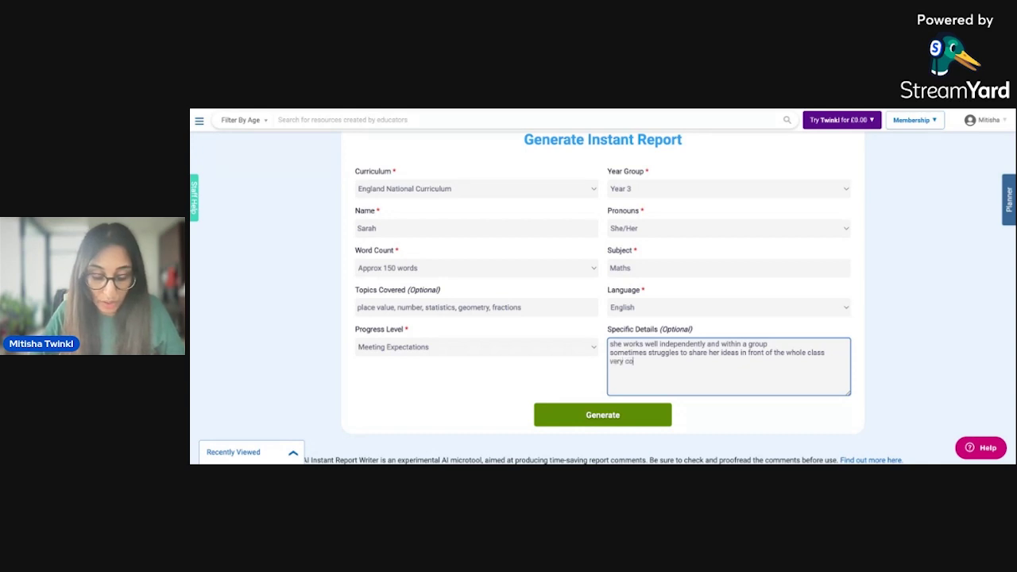
pyautogui.write('nfident i')
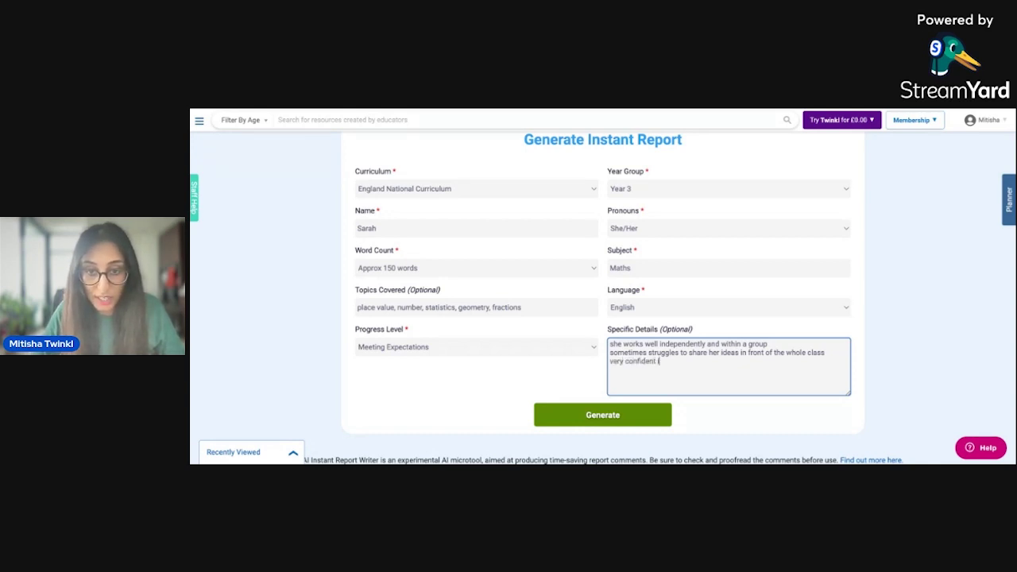
pyautogui.write('n add')
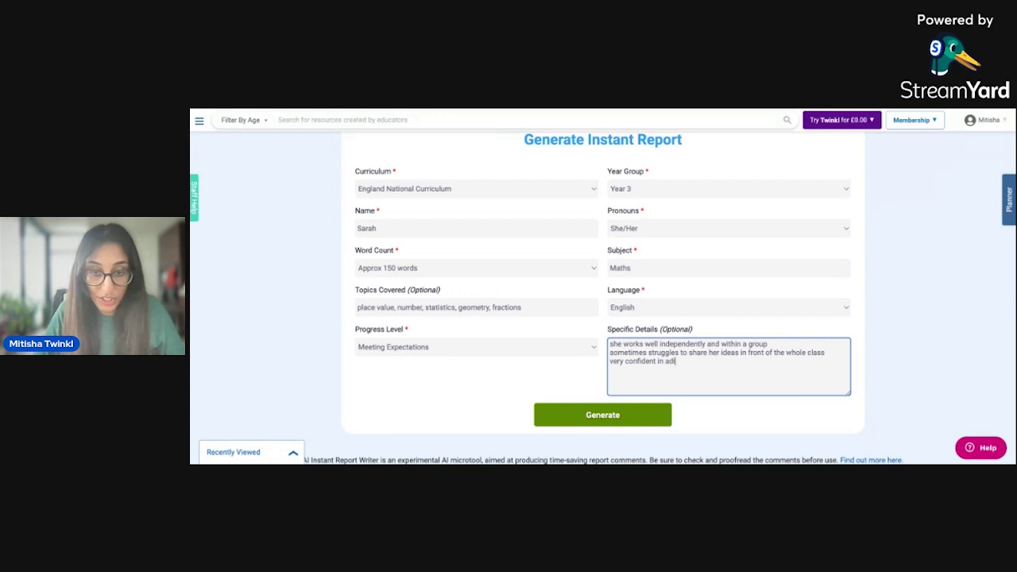
pyautogui.write('ition and')
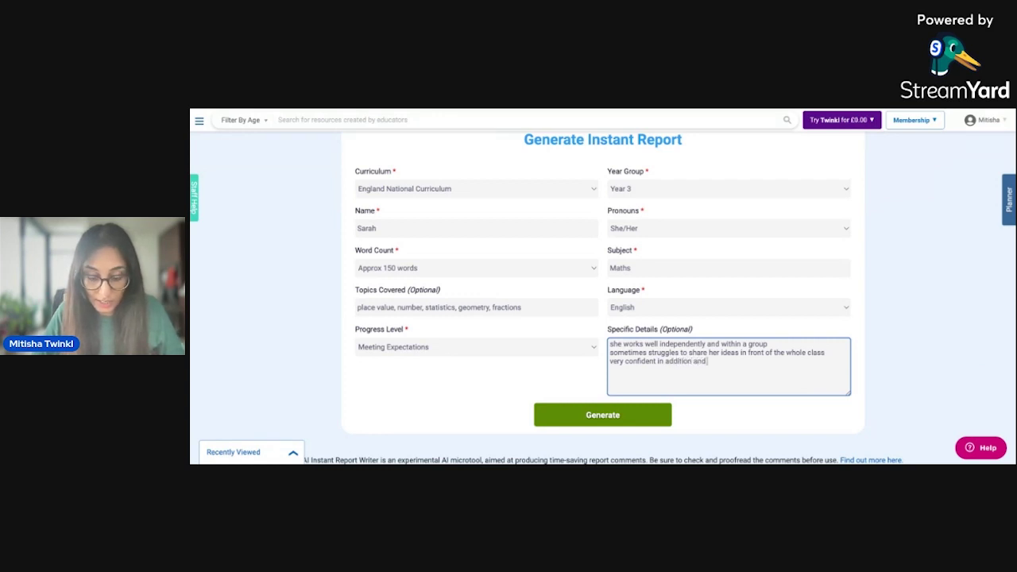
pyautogui.write(' subtracti')
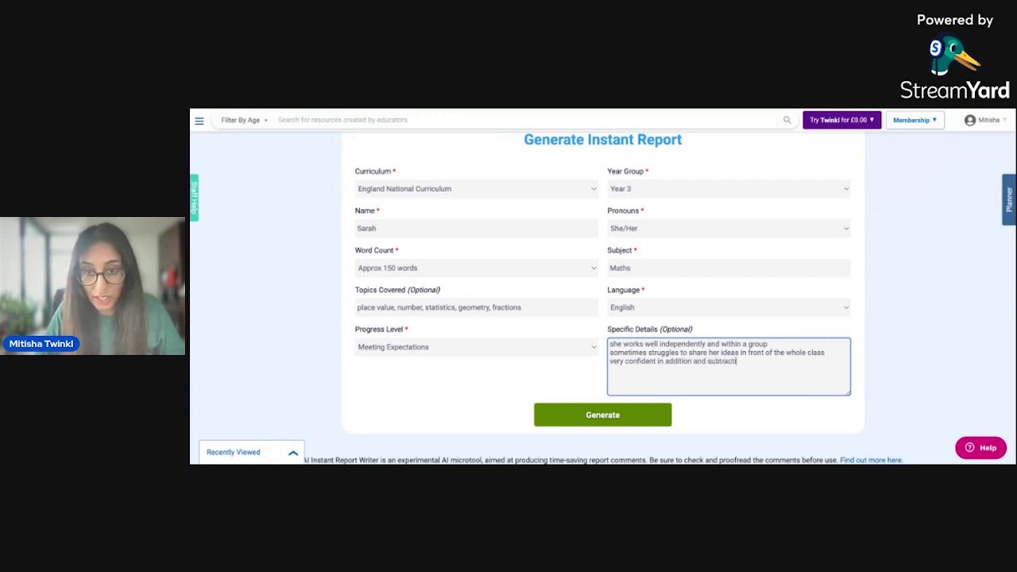
pyautogui.write('on')
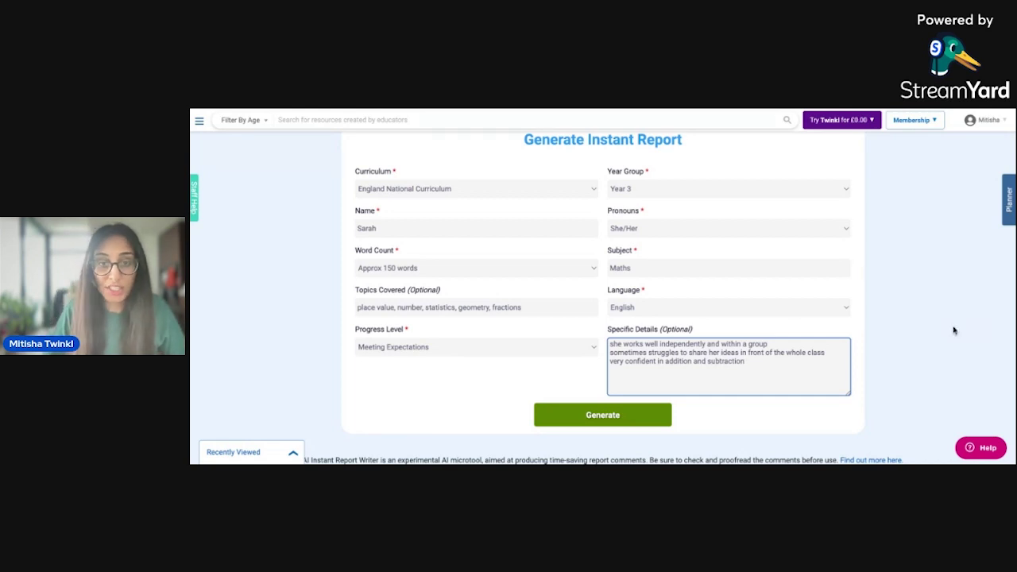
pyautogui.scroll(-1, 991, 287)
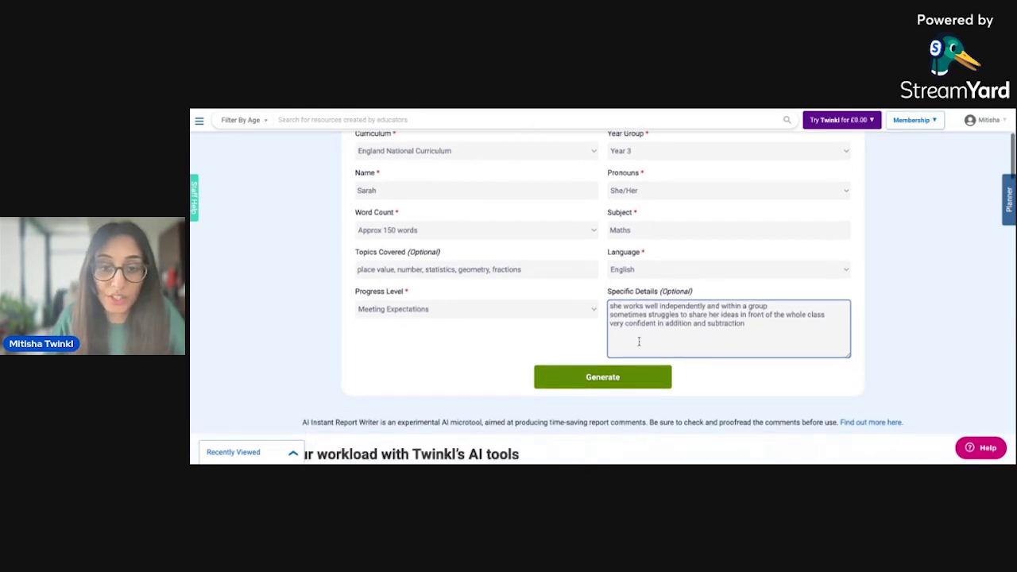
# Step: Generate the Year 3 Maths report and compare the generated paragraph with the form
pyautogui.click(649, 382)
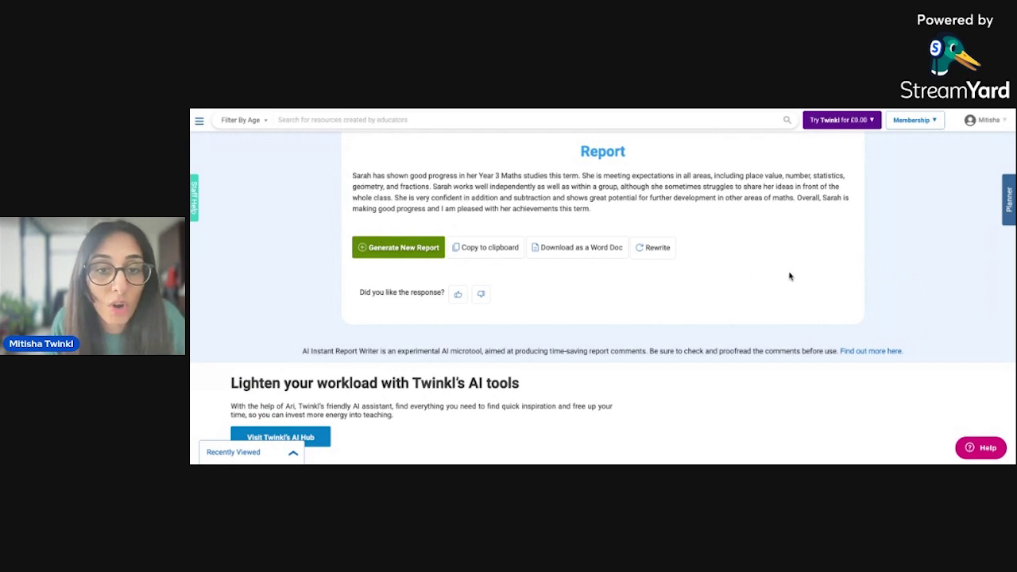
pyautogui.scroll(3, 789, 275)
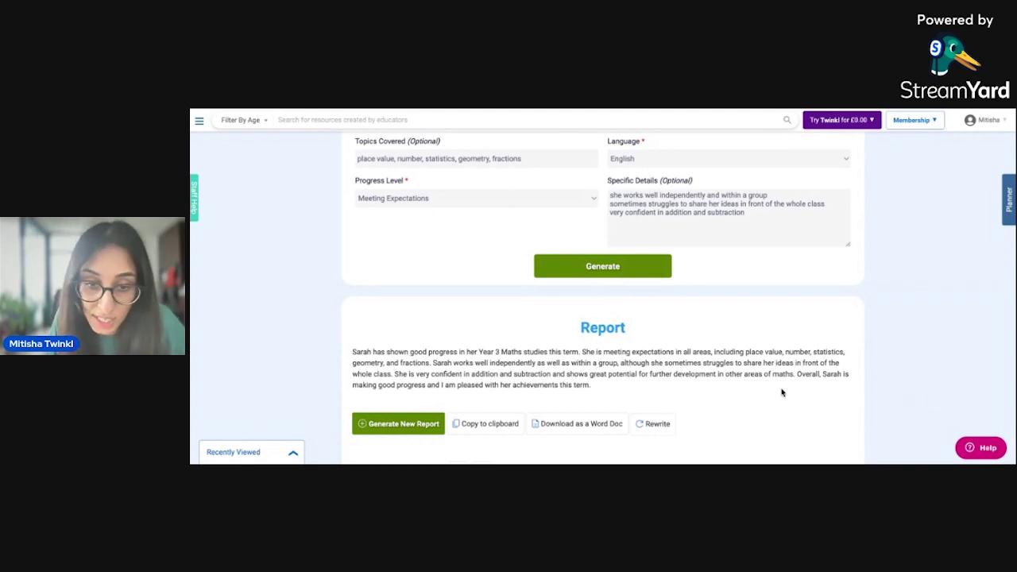
pyautogui.scroll(5, 781, 391)
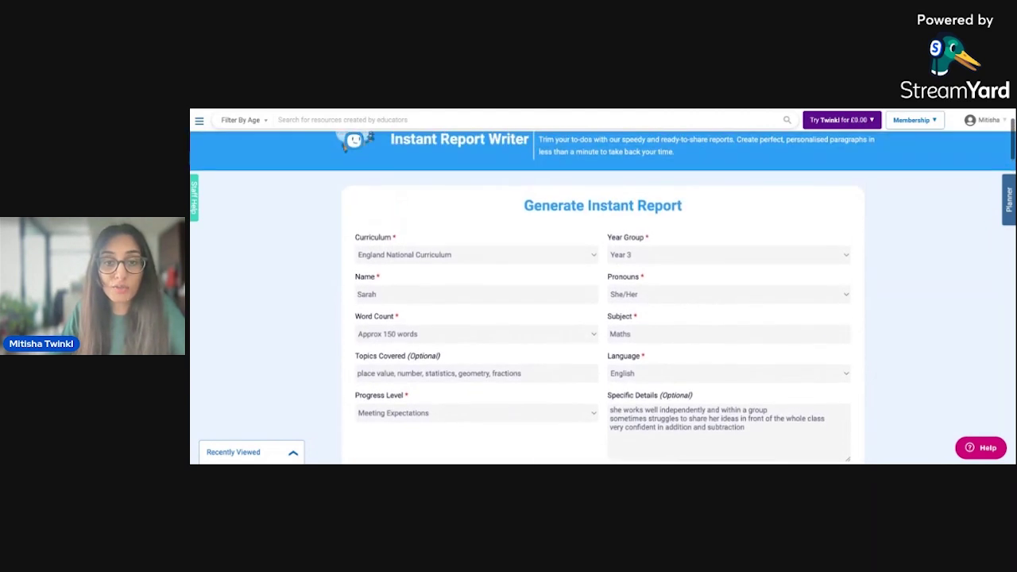
pyautogui.scroll(-4, 772, 297)
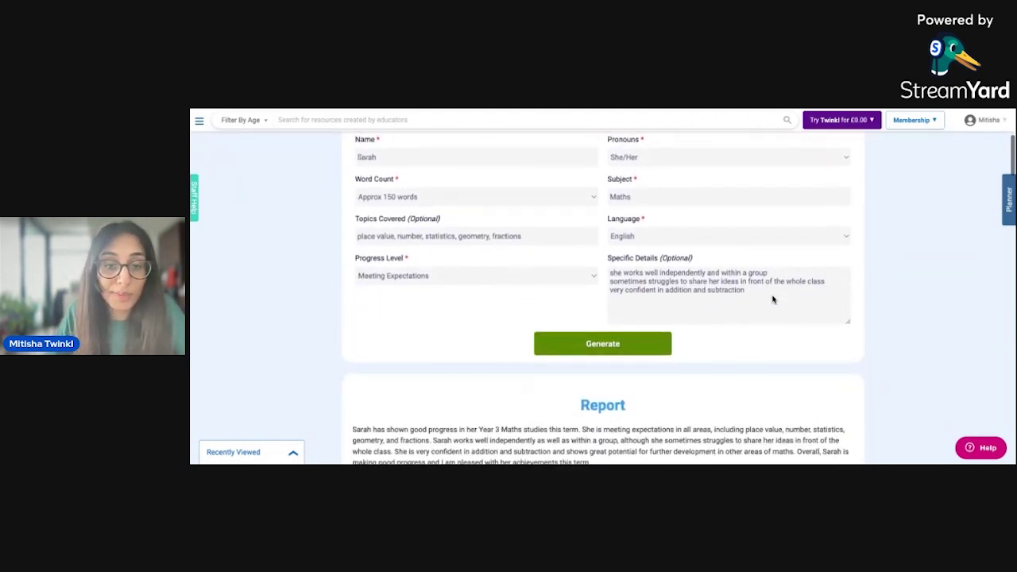
pyautogui.scroll(2, 690, 268)
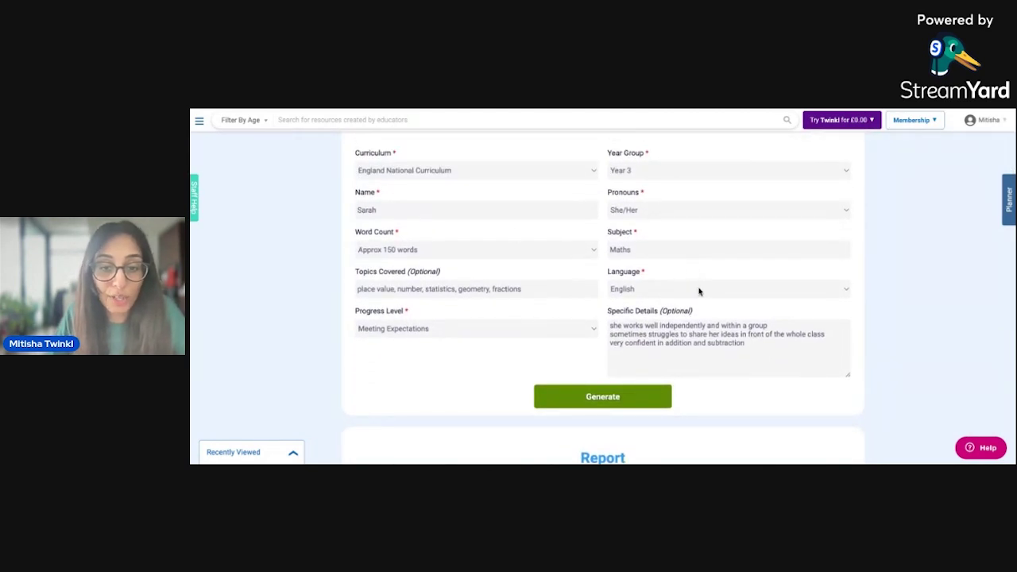
pyautogui.scroll(-3, 699, 290)
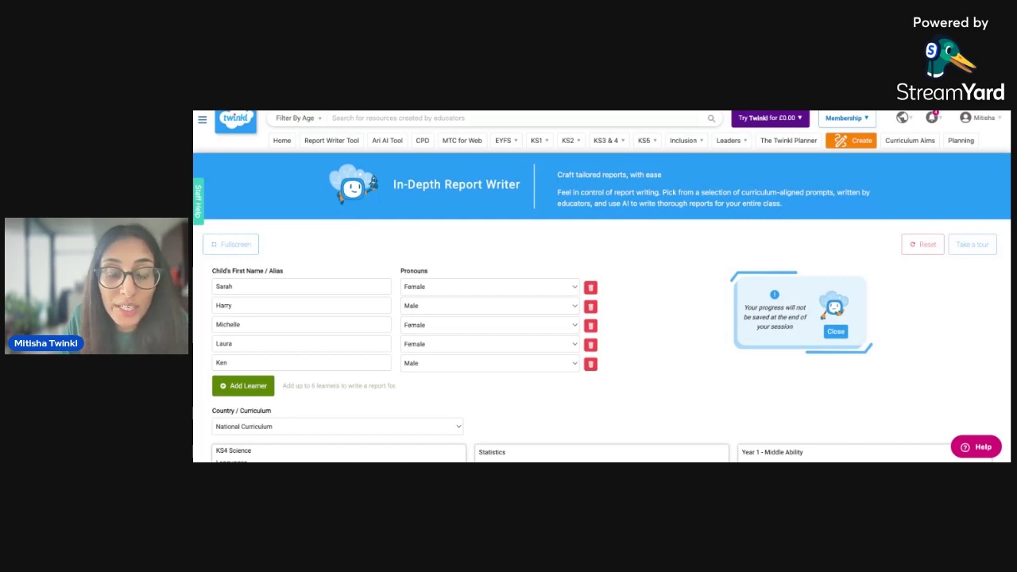
# Step: Scroll the In-Depth Report Writer to the five learners and the subject, strand and year columns
pyautogui.scroll(-1, 298, 268)
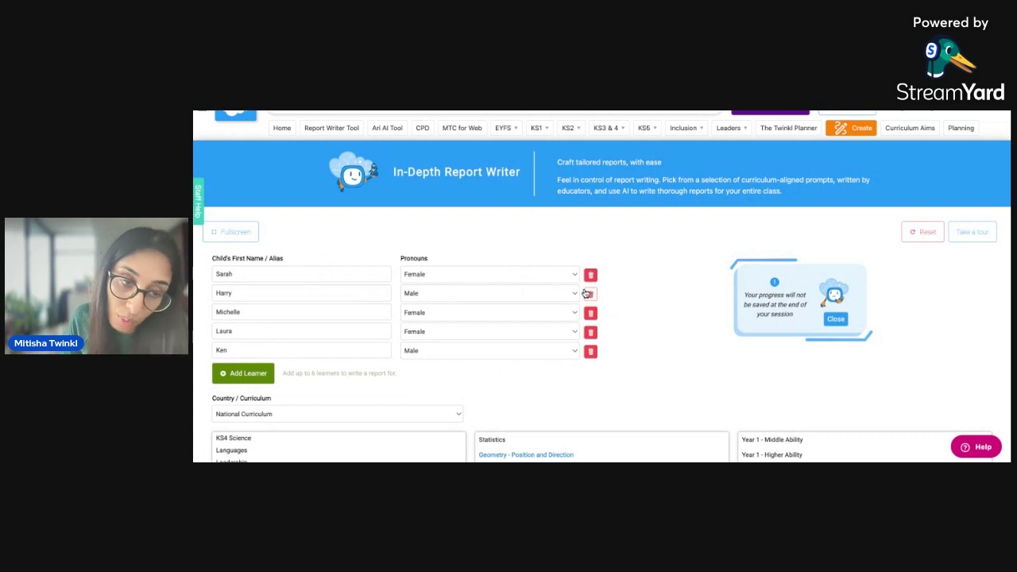
pyautogui.scroll(-1, 586, 293)
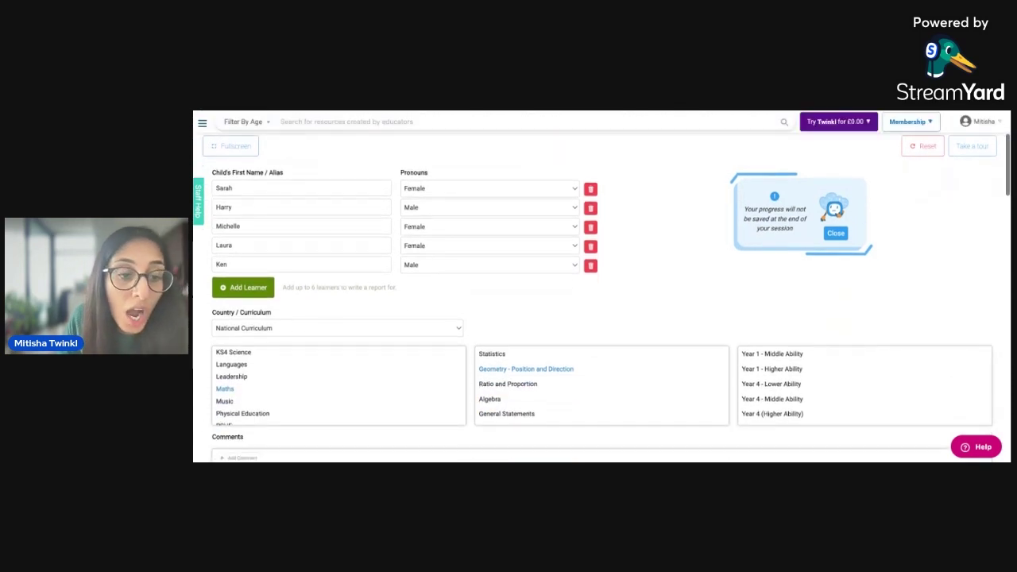
pyautogui.scroll(1, 252, 337)
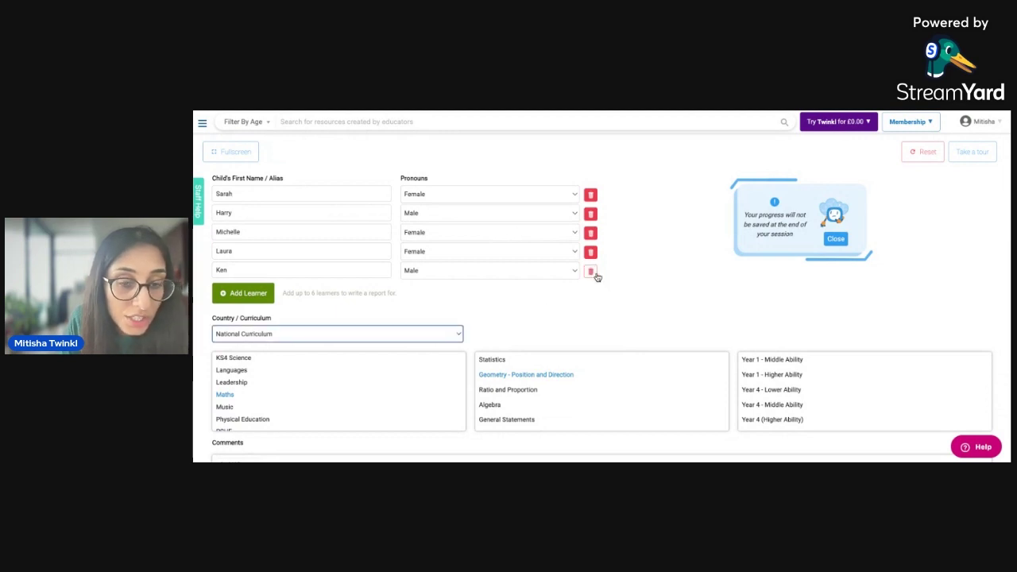
# Step: Choose Maths as the In-Depth report subject
pyautogui.scroll(-1, 499, 317)
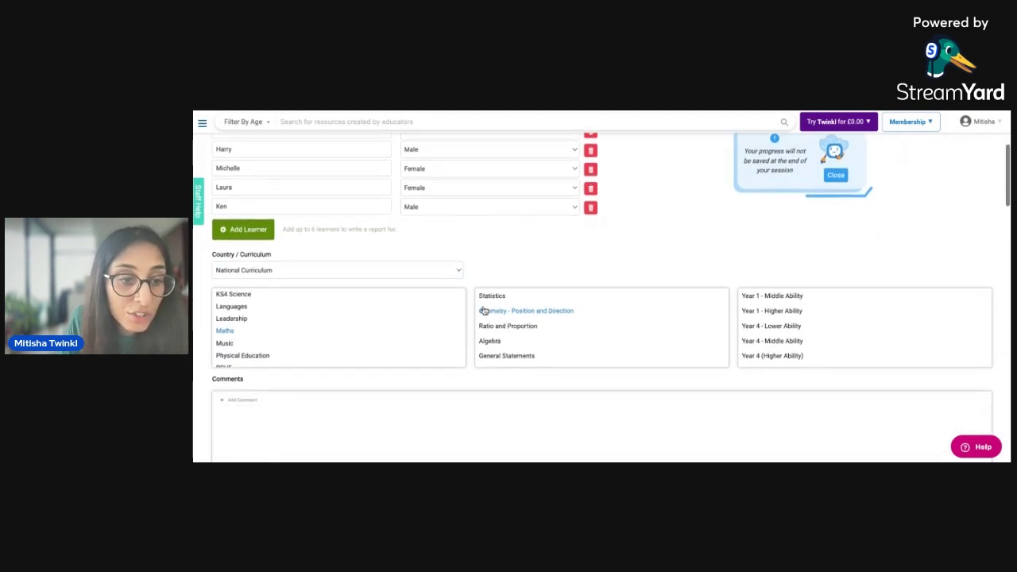
pyautogui.click(225, 333)
pyautogui.scroll(1, 240, 314)
pyautogui.scroll(5, 240, 310)
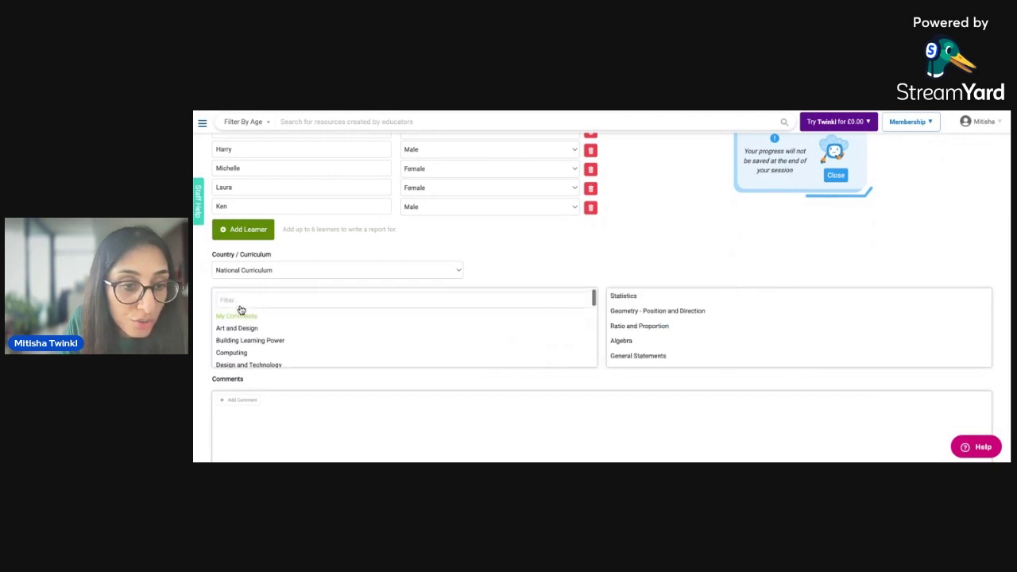
pyautogui.scroll(-1, 241, 310)
pyautogui.scroll(-10, 246, 294)
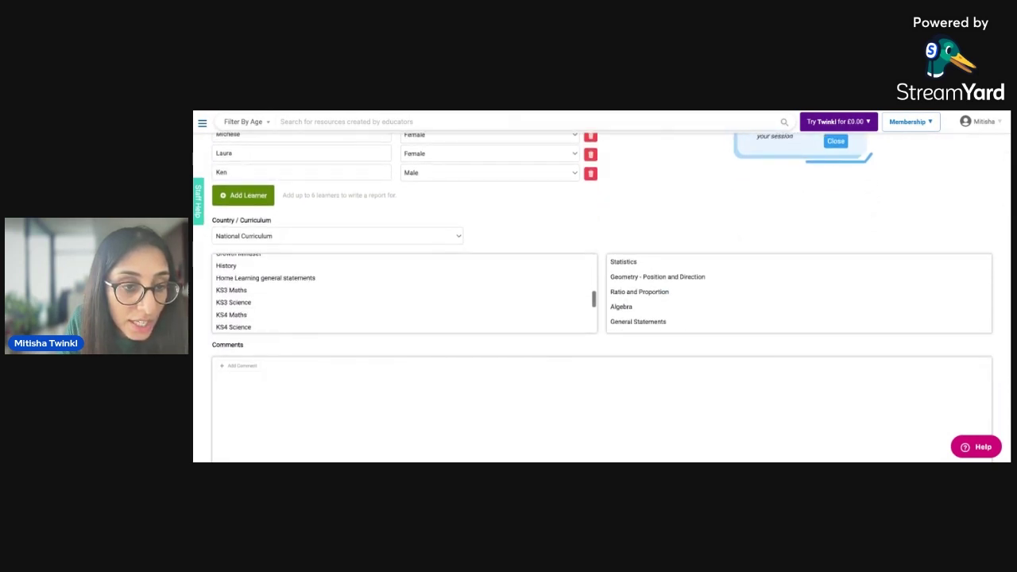
pyautogui.scroll(1, 236, 292)
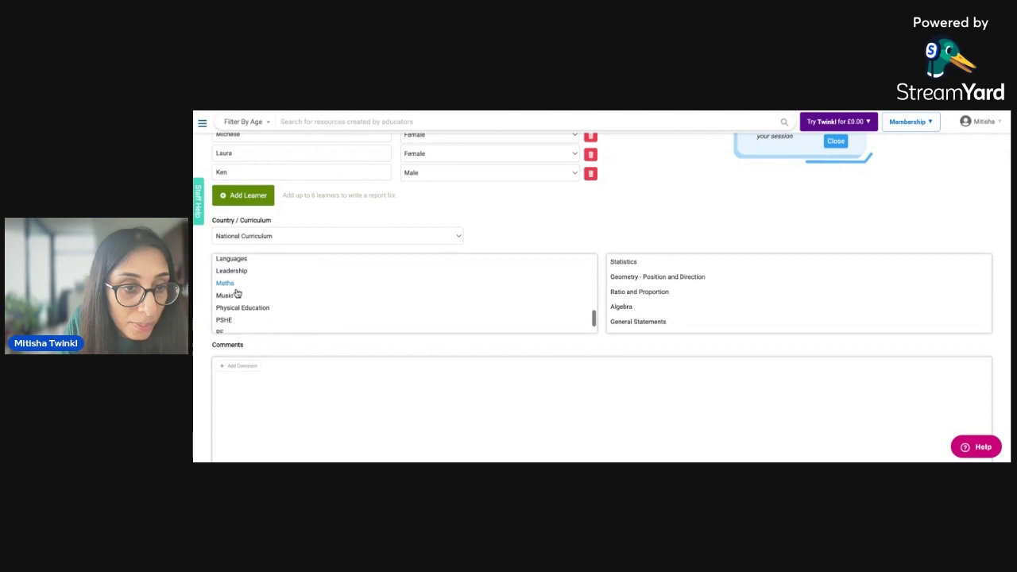
# Step: Add the Year 3 middle-ability Statistics comment to the report
pyautogui.click(625, 263)
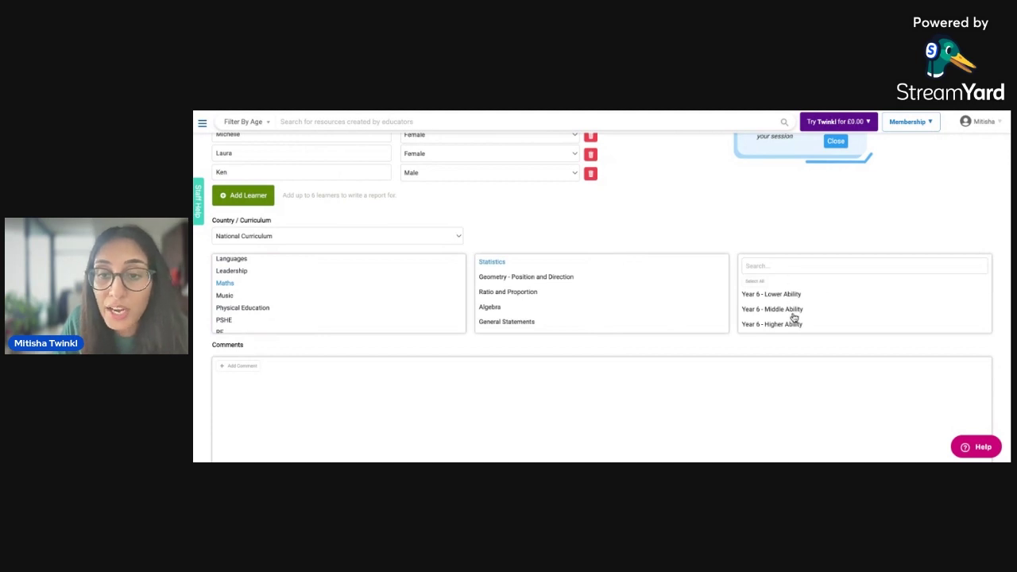
pyautogui.scroll(-1, 793, 317)
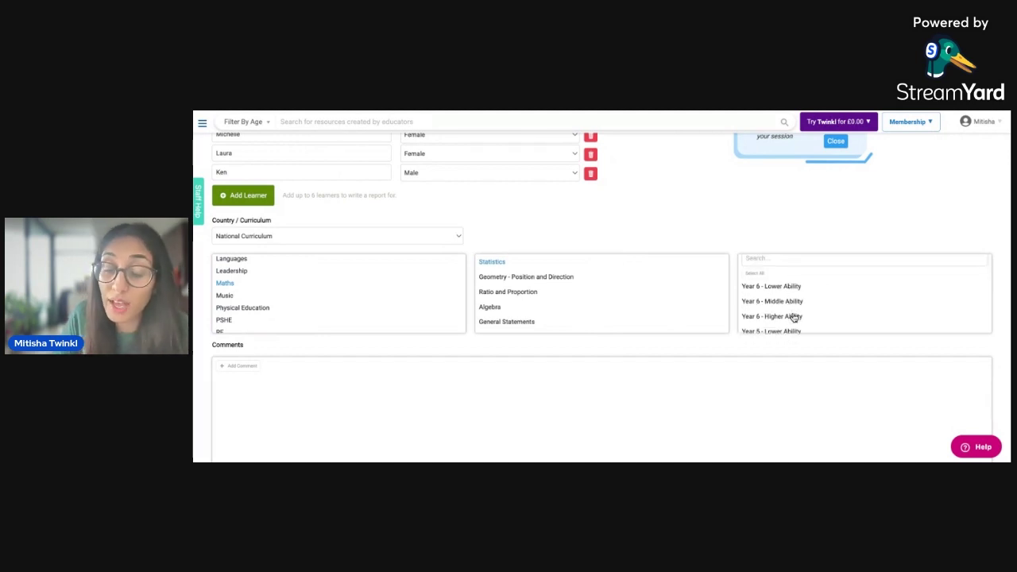
pyautogui.scroll(-5, 865, 294)
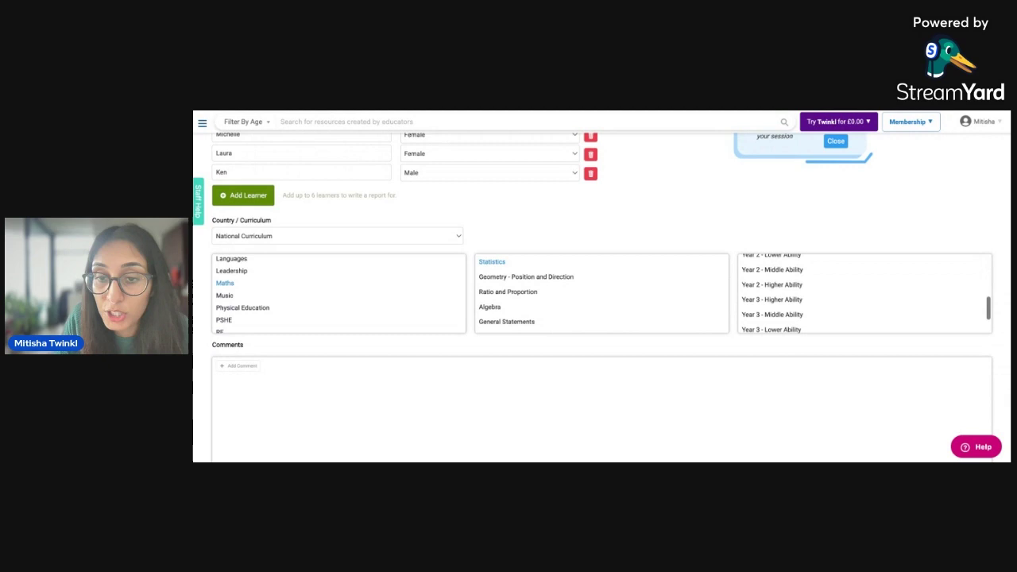
pyautogui.click(783, 307)
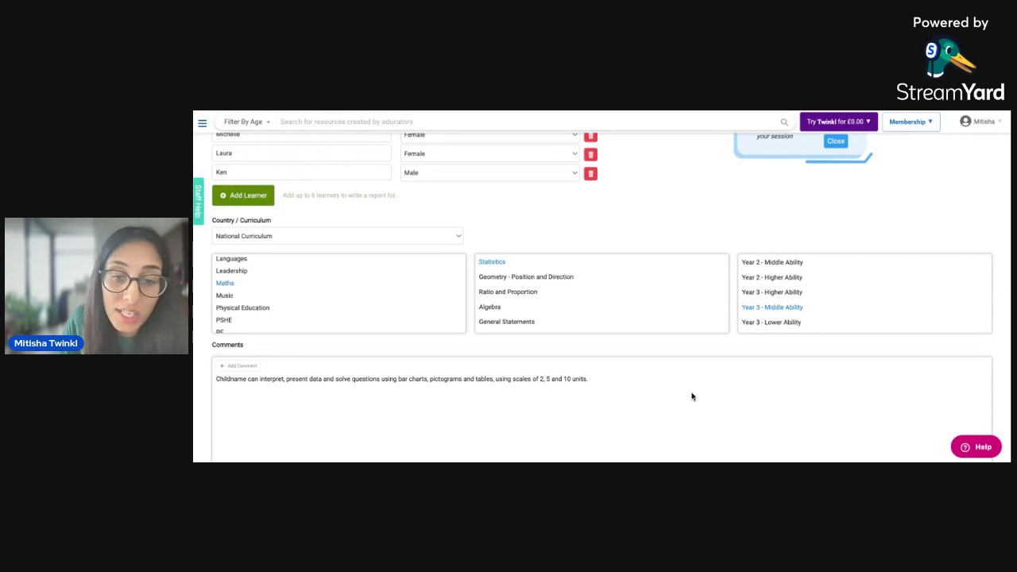
pyautogui.scroll(-1, 691, 396)
pyautogui.click(459, 353)
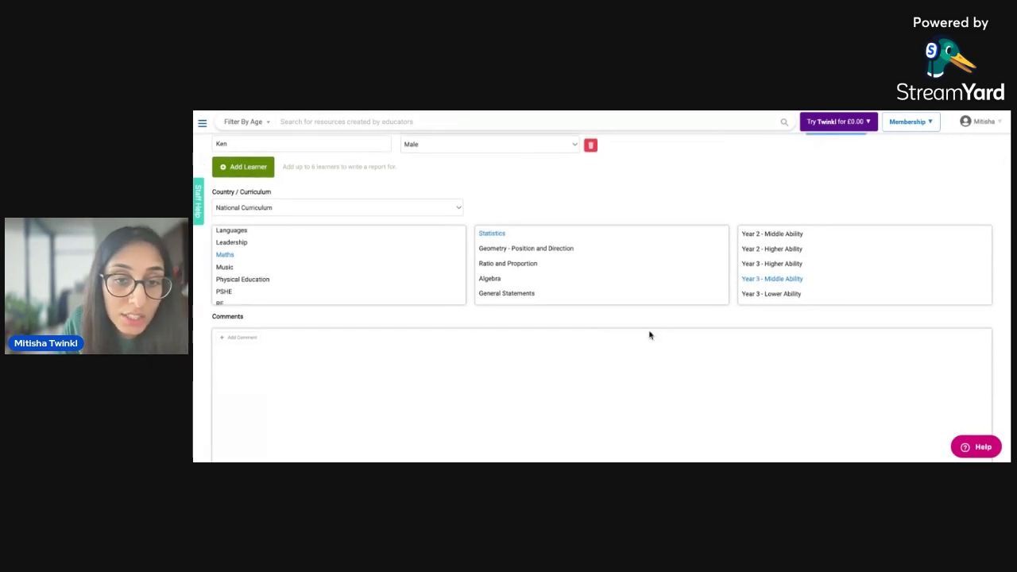
# Step: Switch to the Geometry - Position and Direction topic and browse its ability levels
pyautogui.click(554, 251)
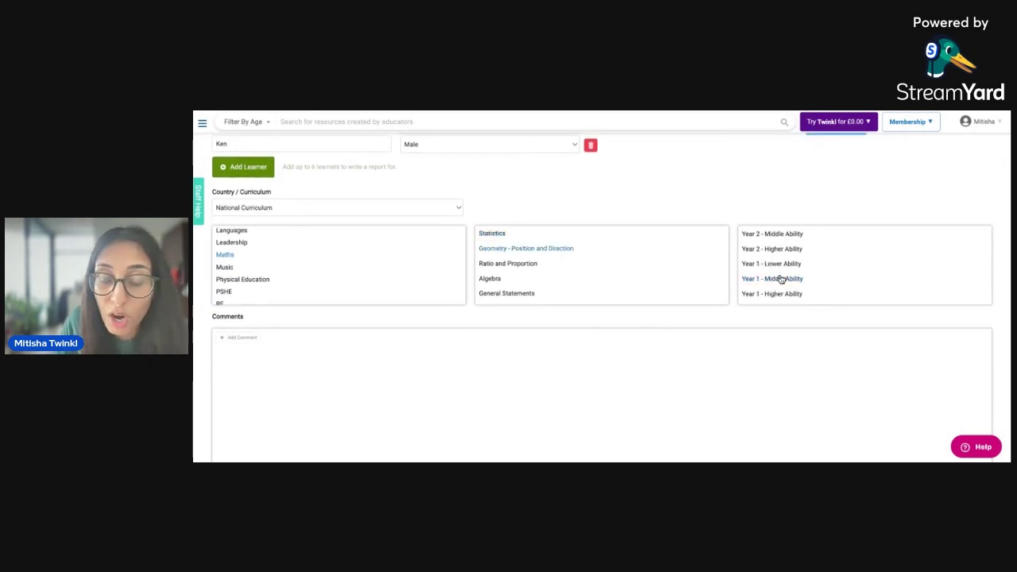
pyautogui.scroll(-5, 781, 278)
pyautogui.scroll(-1, 779, 275)
pyautogui.scroll(6, 779, 275)
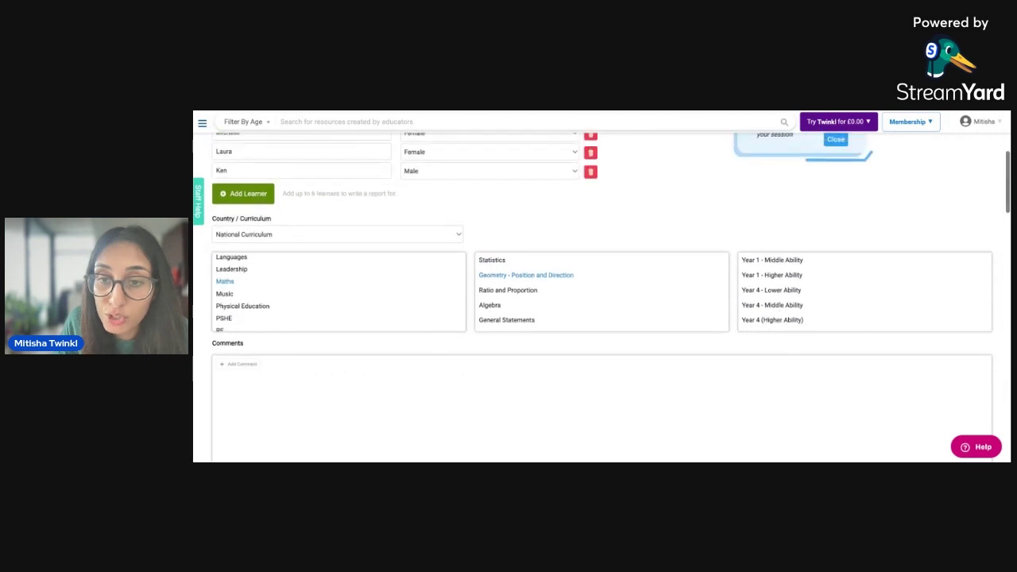
pyautogui.scroll(5, 779, 275)
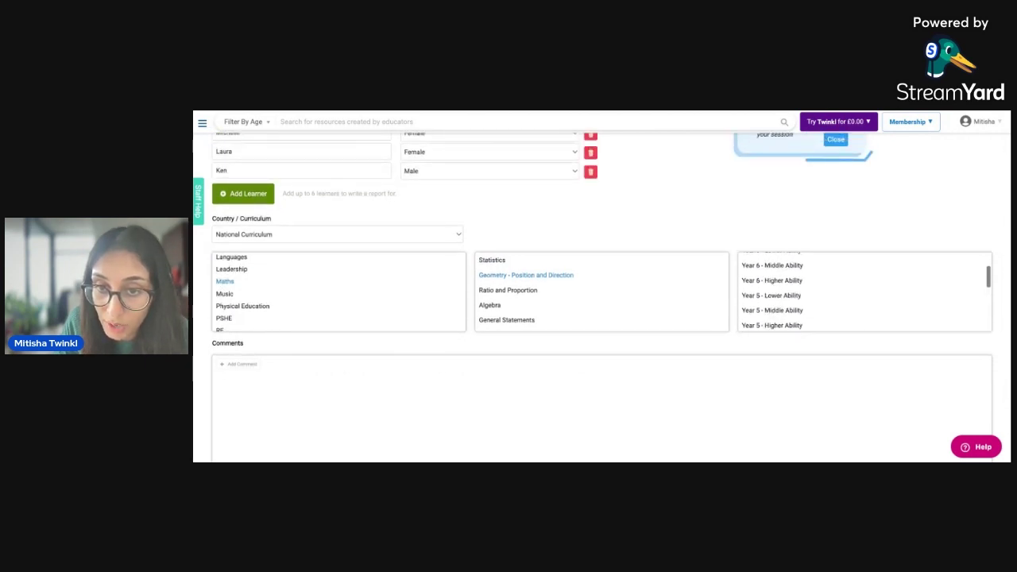
pyautogui.scroll(-1, 780, 213)
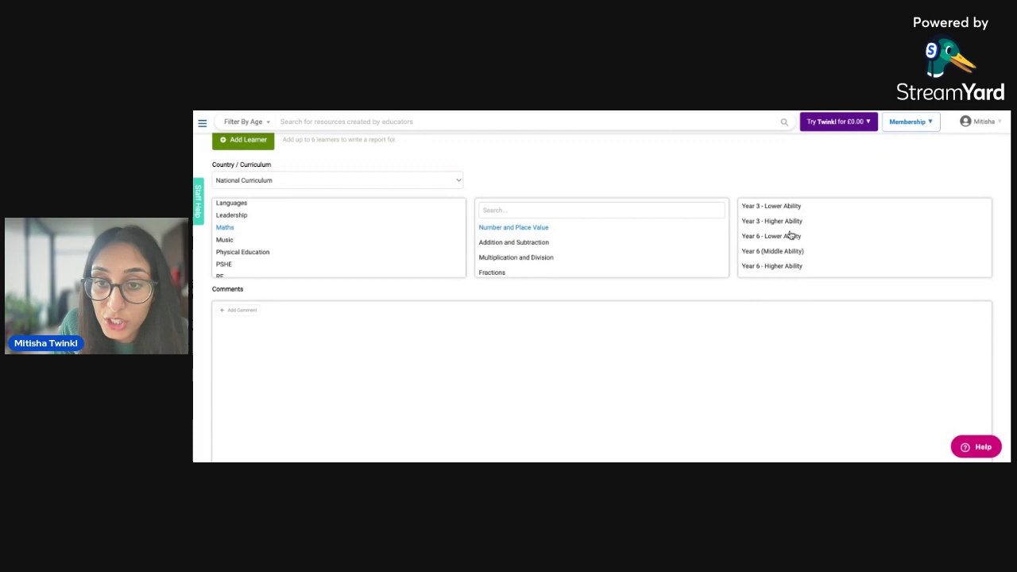
pyautogui.scroll(2, 789, 235)
# Step: Add the 3-digit and 2-digit place value comments and the mental addition and subtraction comment
pyautogui.click(787, 226)
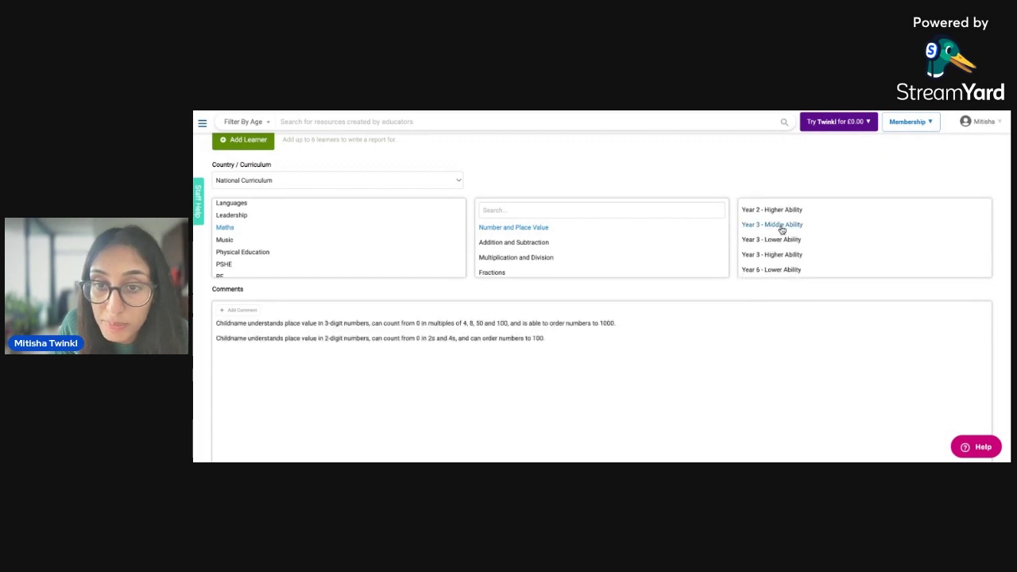
pyautogui.click(429, 336)
pyautogui.click(435, 326)
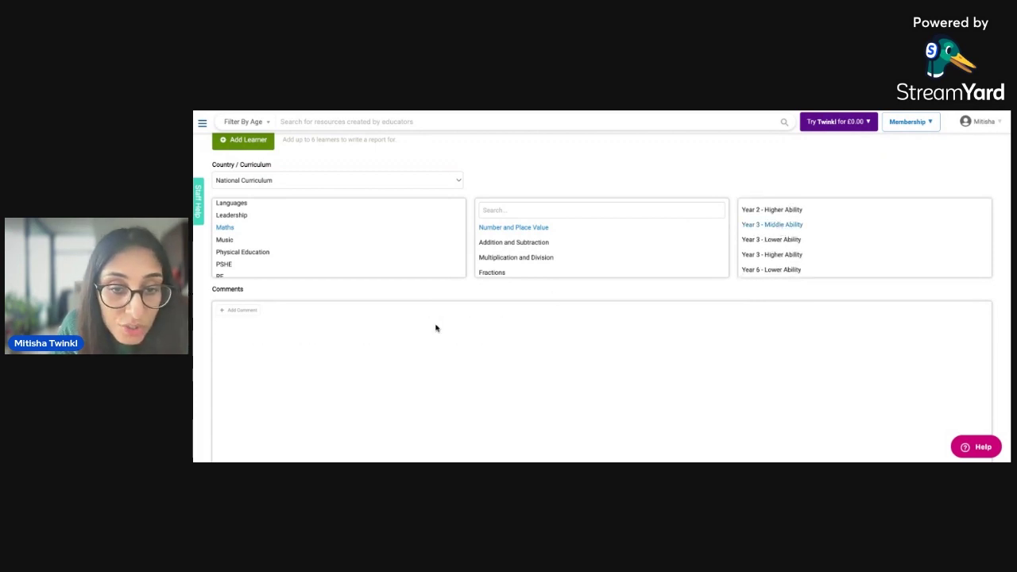
pyautogui.click(529, 242)
pyautogui.scroll(-5, 791, 230)
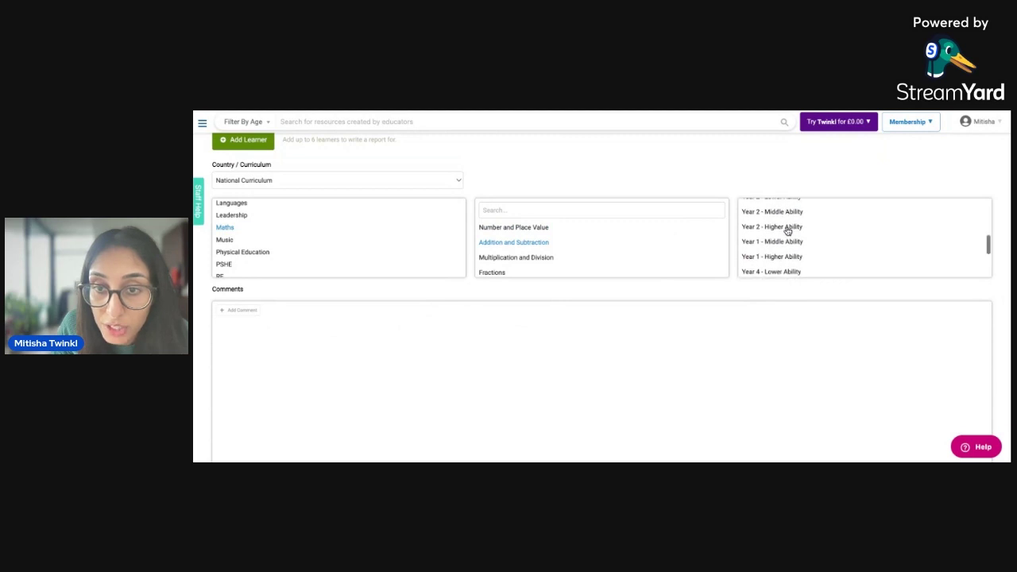
pyautogui.scroll(-10, 786, 231)
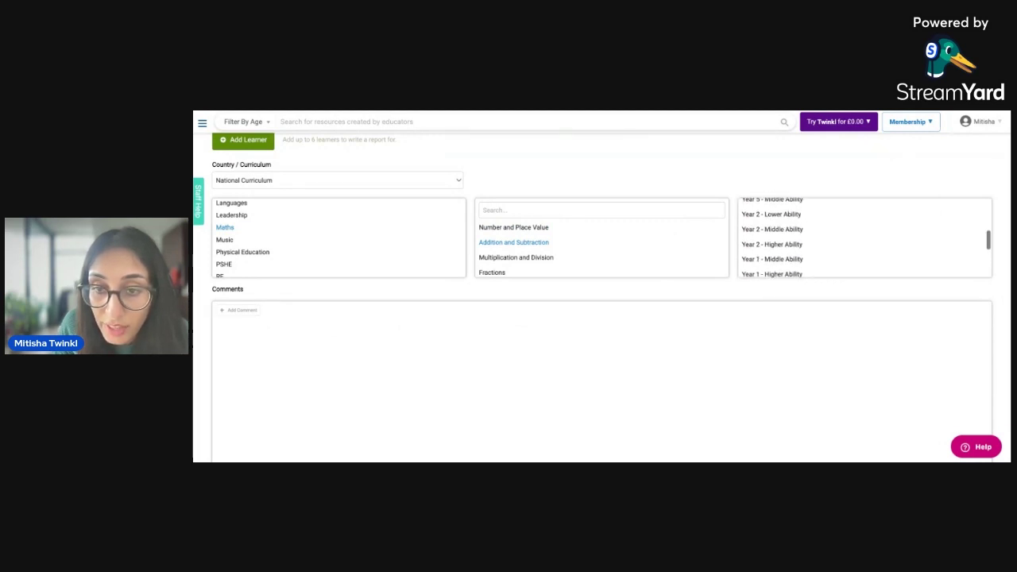
pyautogui.click(770, 241)
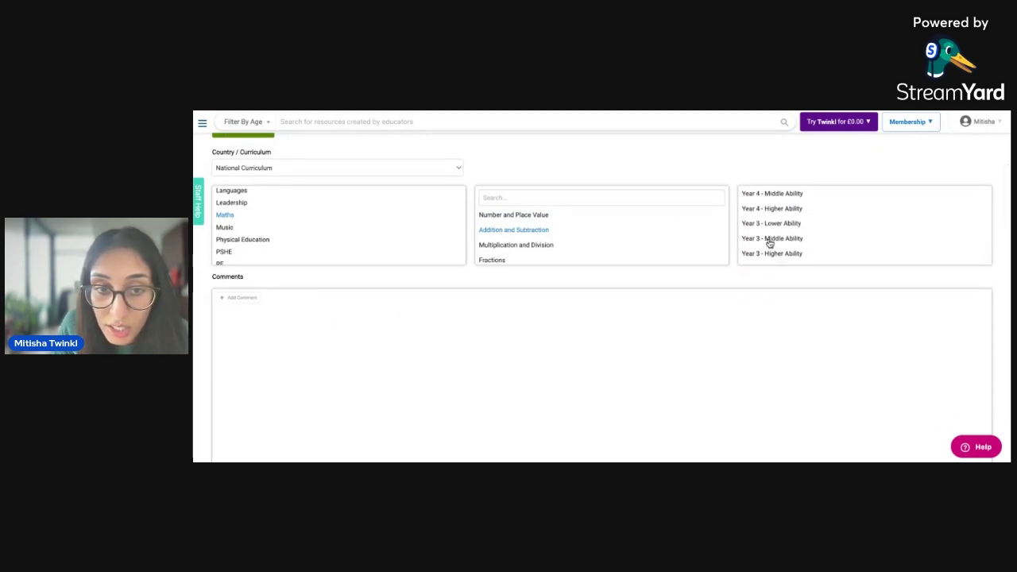
pyautogui.click(409, 312)
# Step: Add the Year 3 times tables comment and view the Fractions comment
pyautogui.click(529, 244)
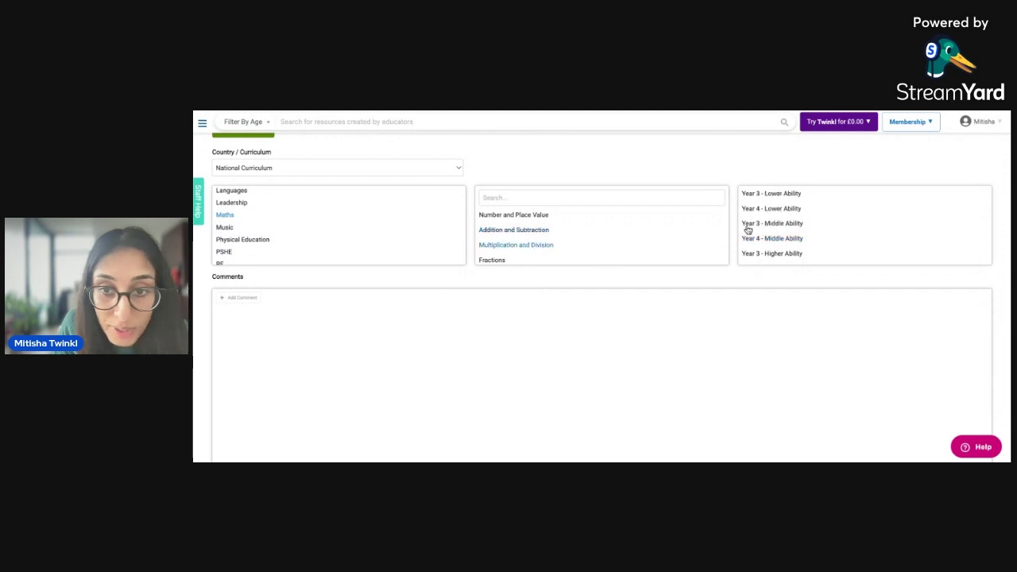
pyautogui.click(755, 228)
pyautogui.click(474, 317)
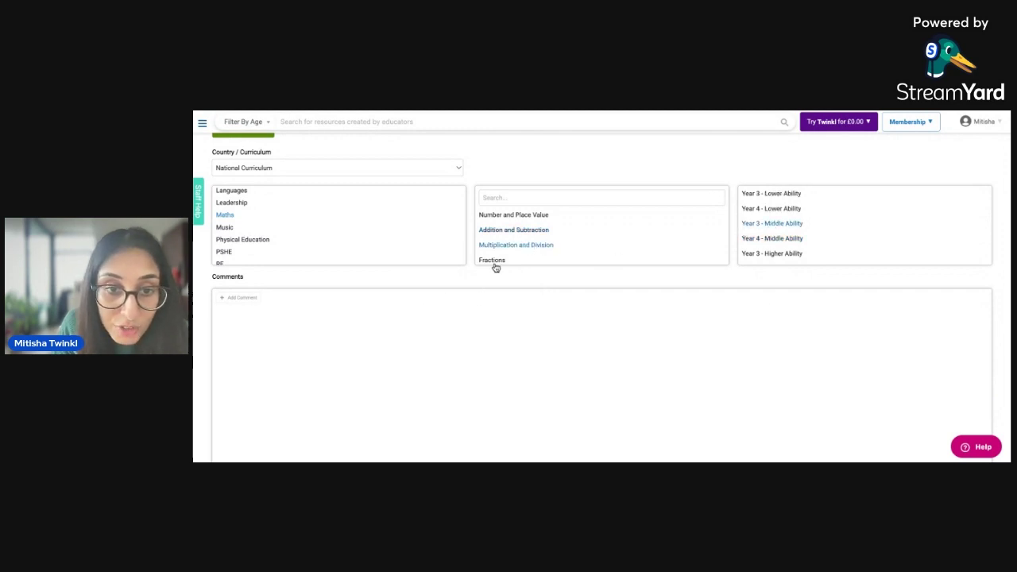
pyautogui.click(493, 263)
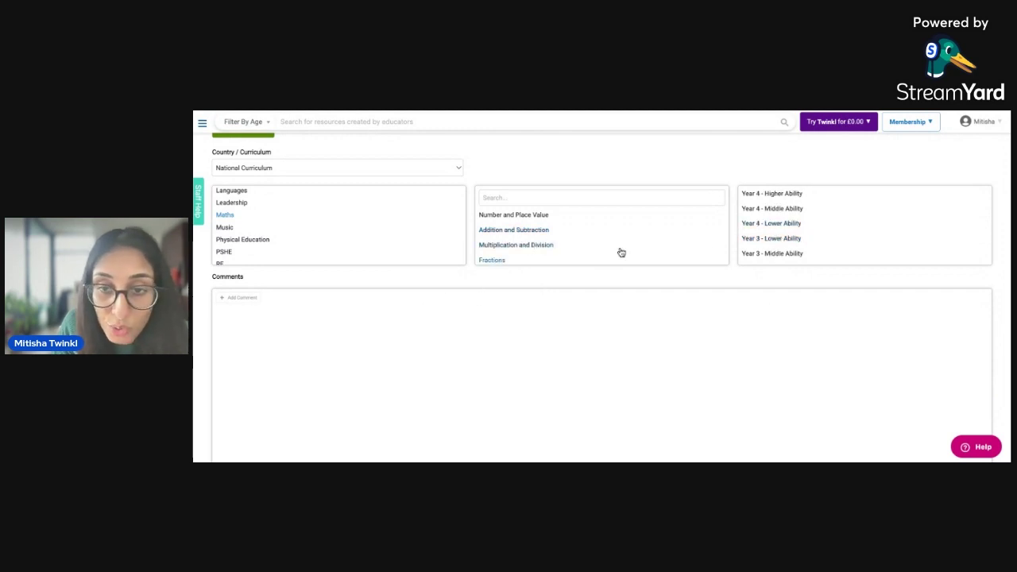
pyautogui.click(771, 253)
pyautogui.scroll(-1, 545, 249)
pyautogui.scroll(-1, 545, 249)
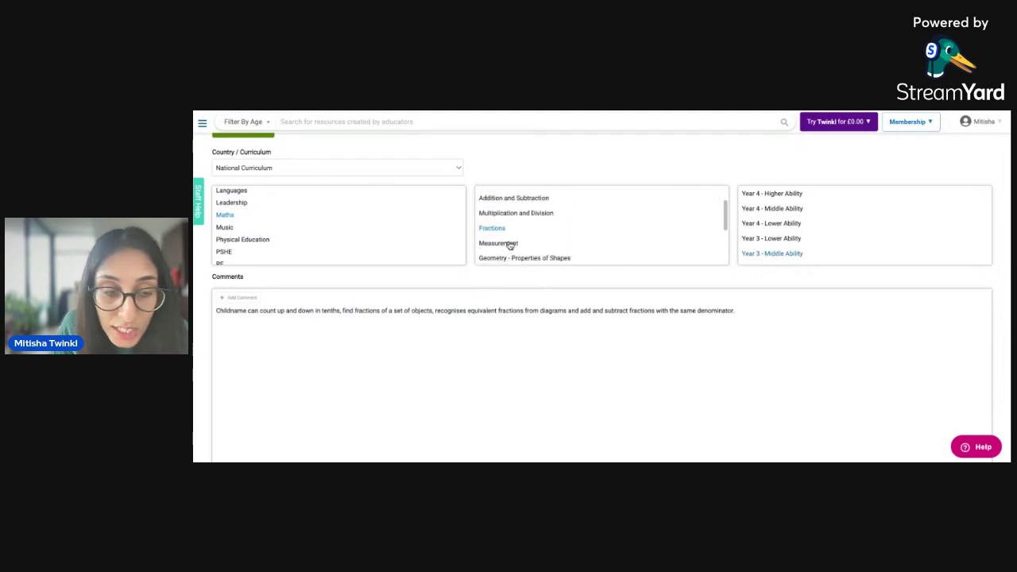
# Step: Check the Measurement topic, then add the Year 3 hard-work general statement
pyautogui.click(509, 245)
pyautogui.scroll(-3, 525, 258)
pyautogui.scroll(-1, 518, 251)
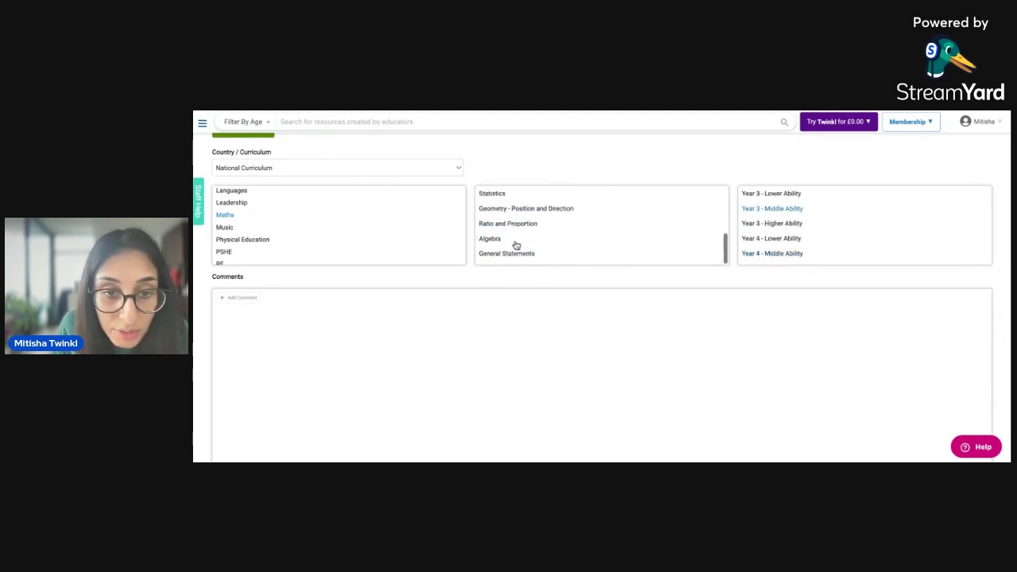
pyautogui.click(513, 254)
pyautogui.click(752, 210)
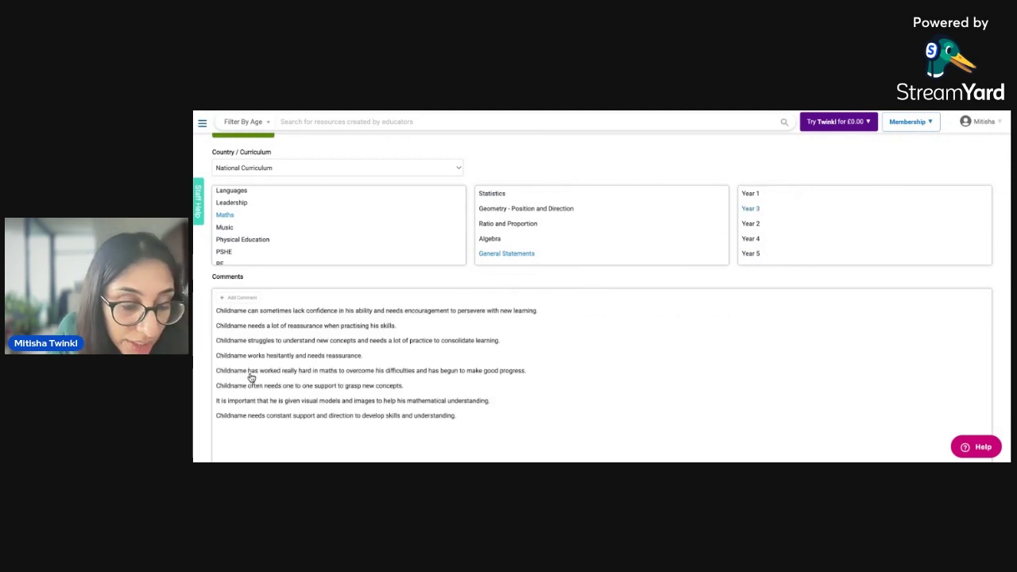
pyautogui.click(325, 373)
pyautogui.scroll(-3, 549, 270)
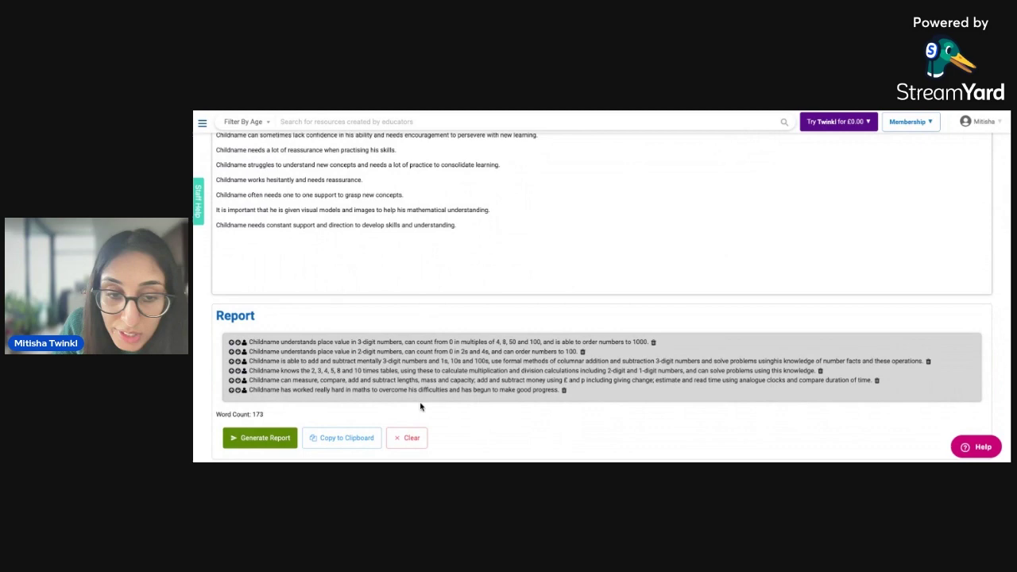
pyautogui.scroll(-3, 381, 389)
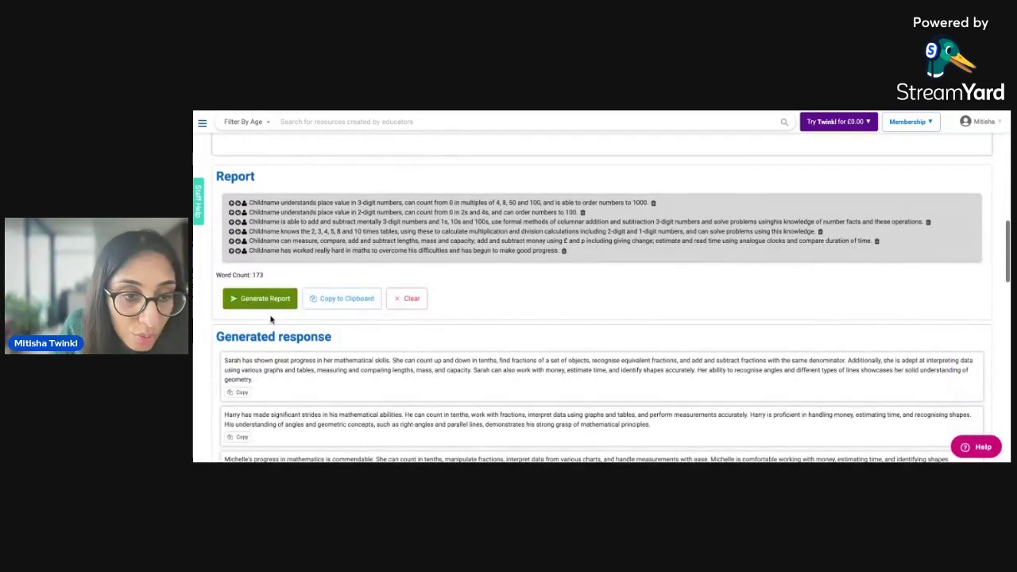
# Step: Generate personalised maths paragraphs for all five learners and review them
pyautogui.click(268, 302)
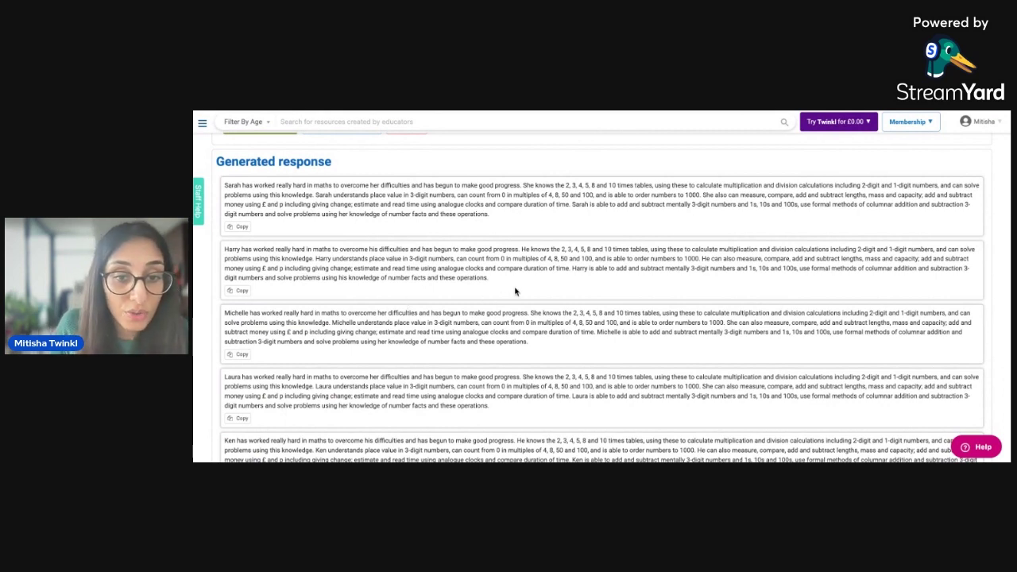
pyautogui.scroll(5, 504, 284)
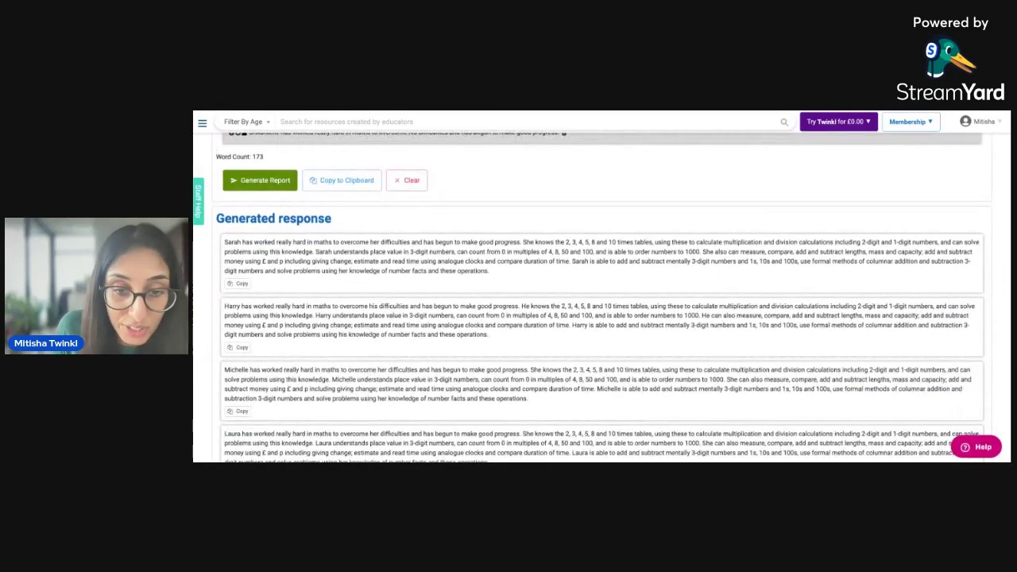
pyautogui.scroll(-1, 531, 394)
pyautogui.scroll(-4, 531, 393)
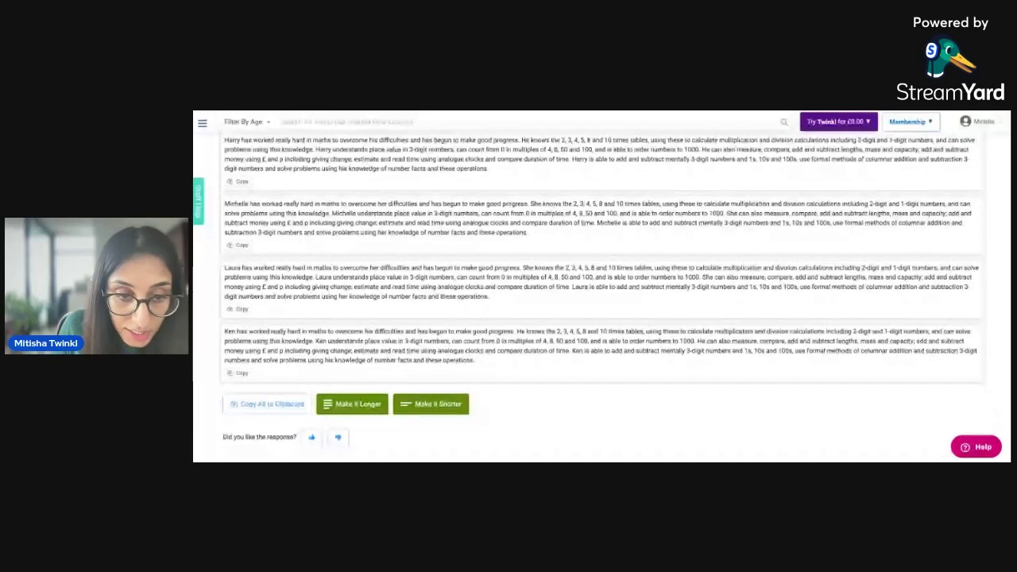
# Step: Apply Make It Longer so each paragraph gains sentences on perseverance and attitude
pyautogui.click(374, 413)
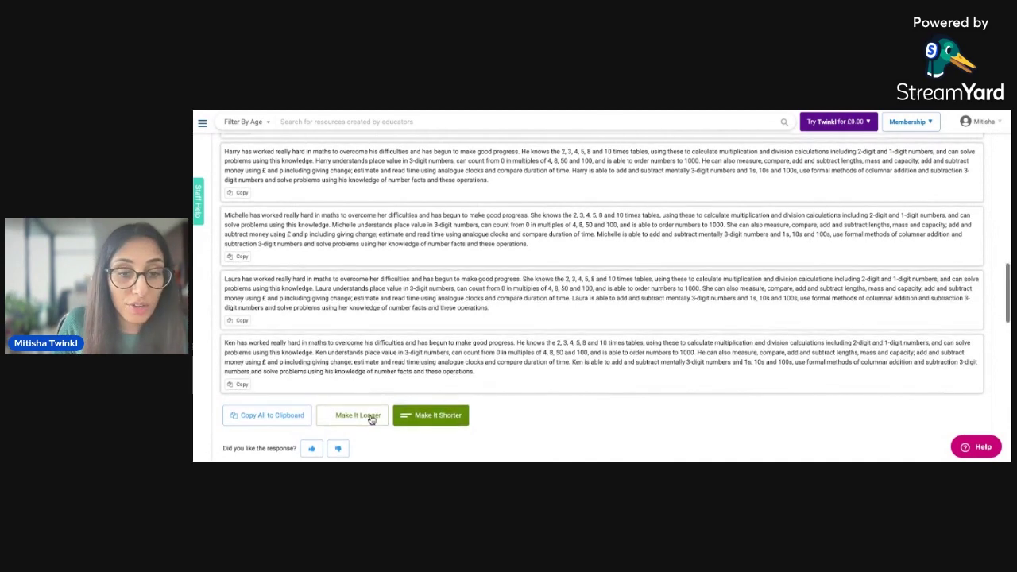
pyautogui.click(413, 418)
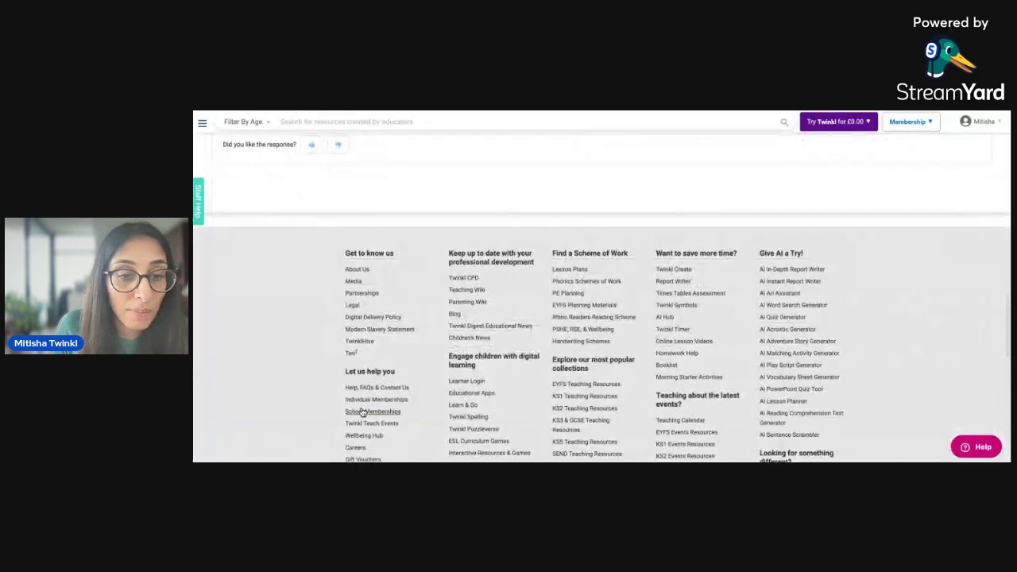
pyautogui.scroll(3, 486, 321)
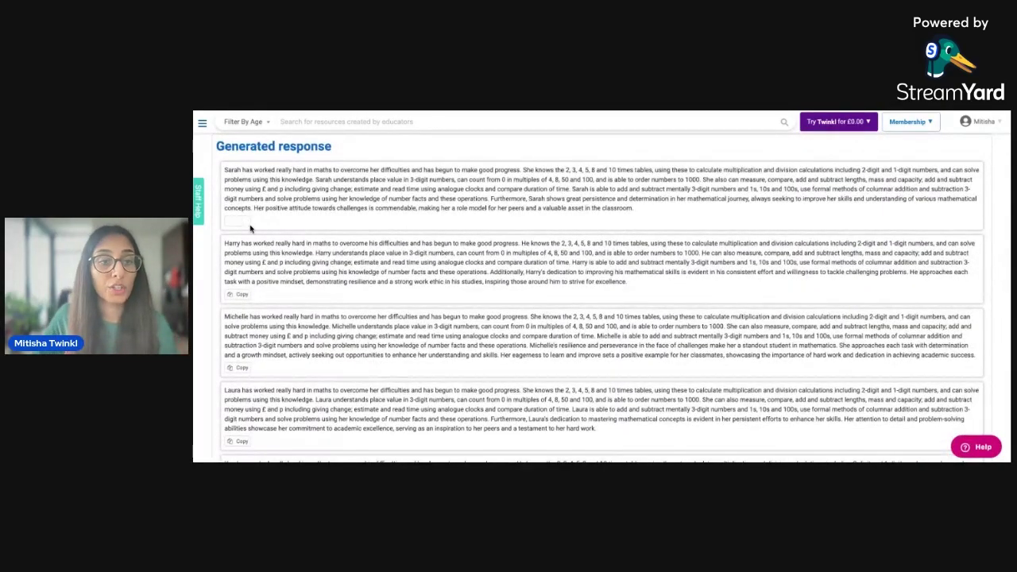
# Step: Reload the page to get a fresh, empty In-Depth Report Writer form
pyautogui.scroll(2, 483, 211)
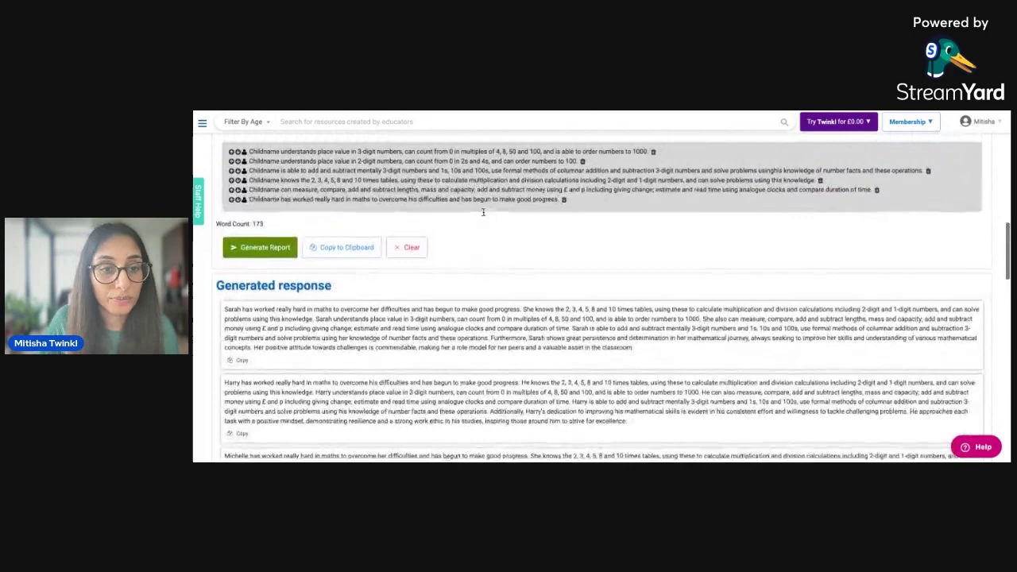
pyautogui.press('F5')
pyautogui.scroll(2, 521, 339)
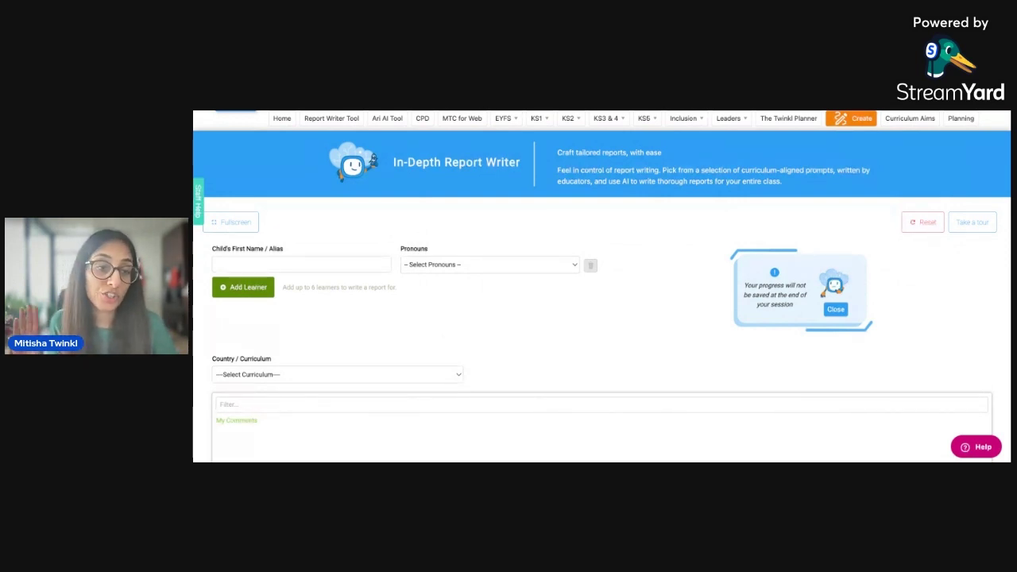
# Step: Enter the new learner's first name and set their pronouns to Female
pyautogui.click(301, 262)
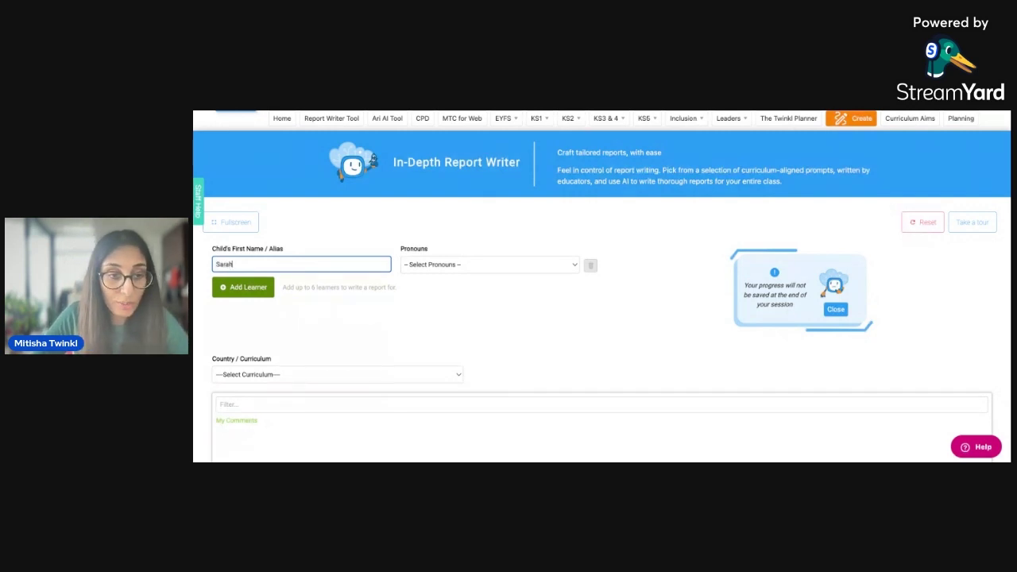
pyautogui.click(502, 271)
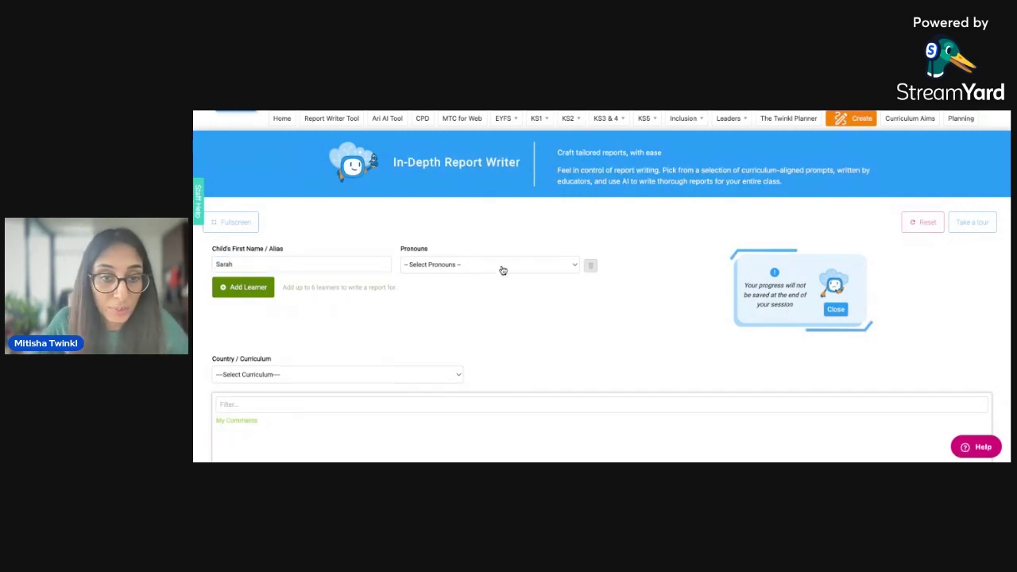
pyautogui.click(493, 294)
pyautogui.scroll(-3, 592, 316)
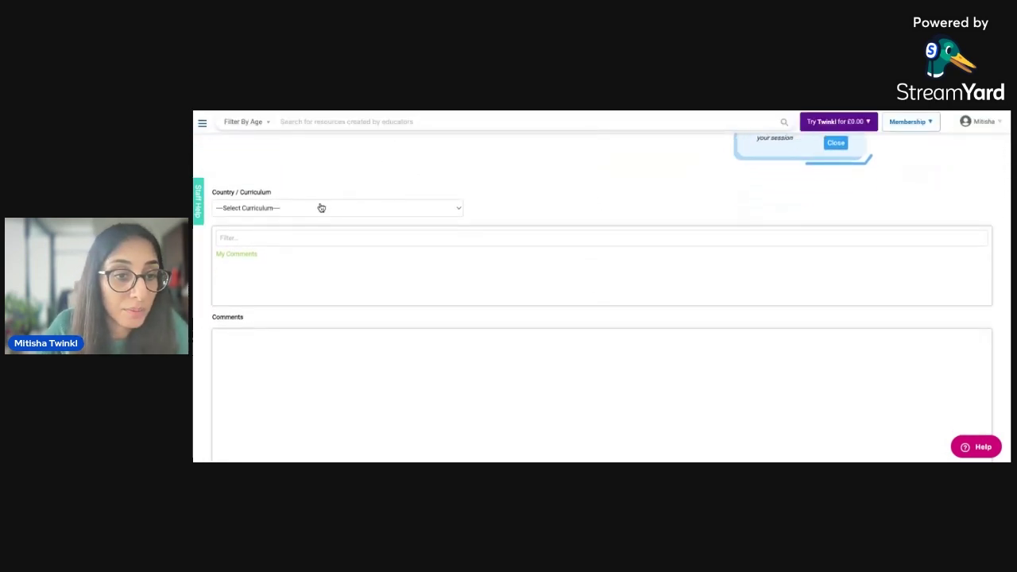
# Step: Choose National Curriculum, the Art and Design subject and its General topic
pyautogui.click(321, 208)
pyautogui.click(270, 257)
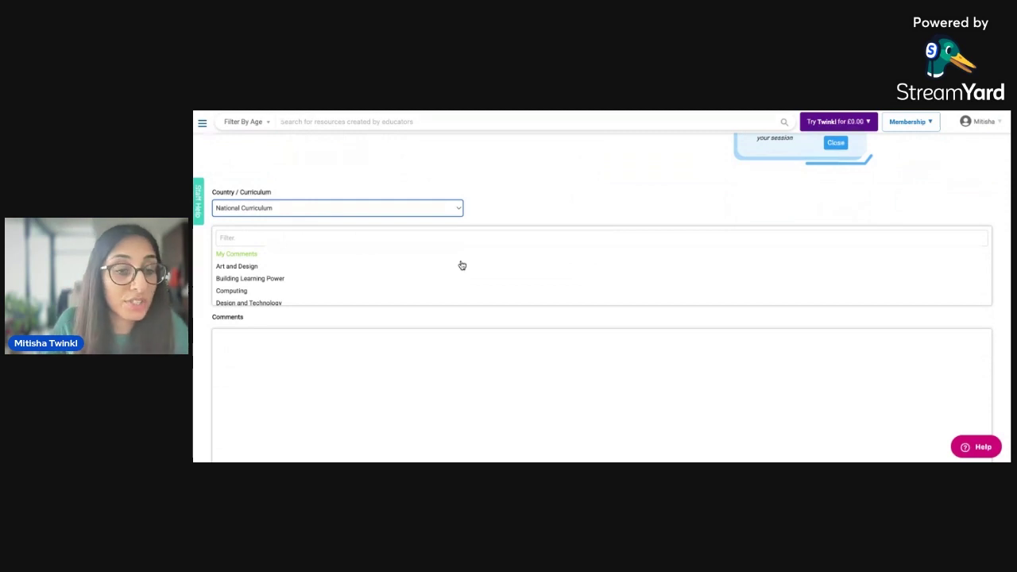
pyautogui.click(245, 268)
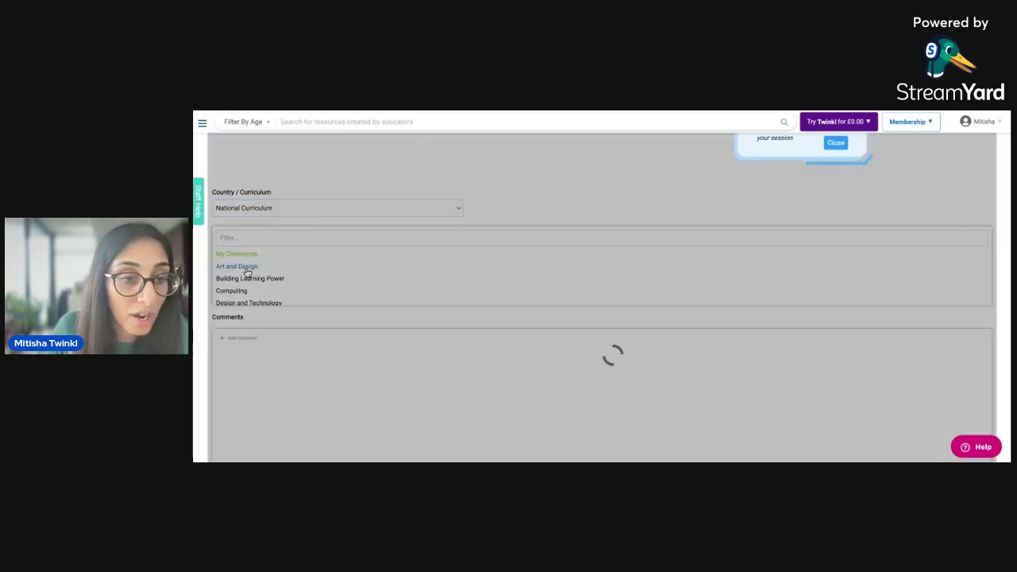
pyautogui.click(634, 270)
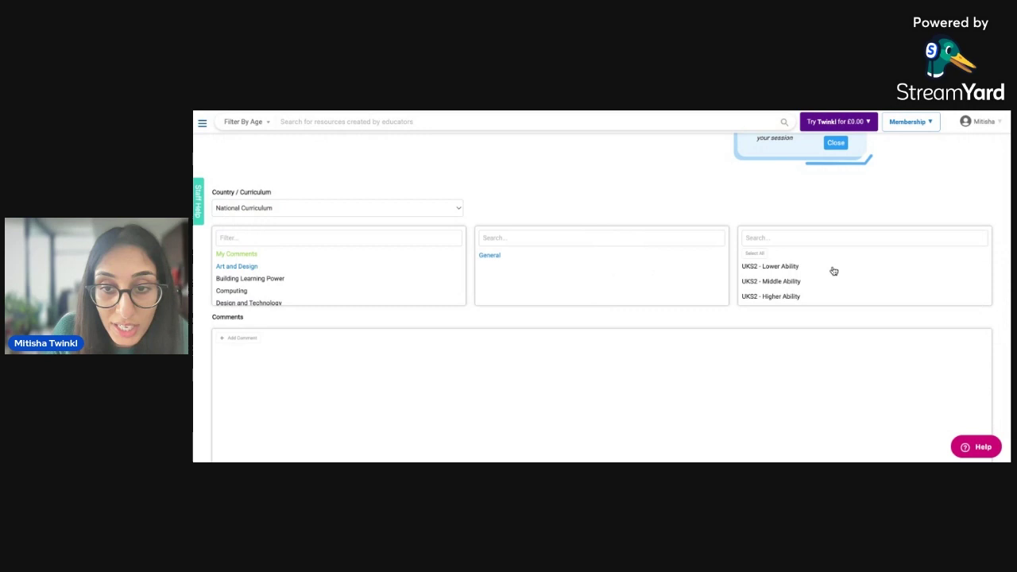
# Step: Load the LKS2 Middle Ability Art and Design comments and browse through them
pyautogui.scroll(-3, 798, 281)
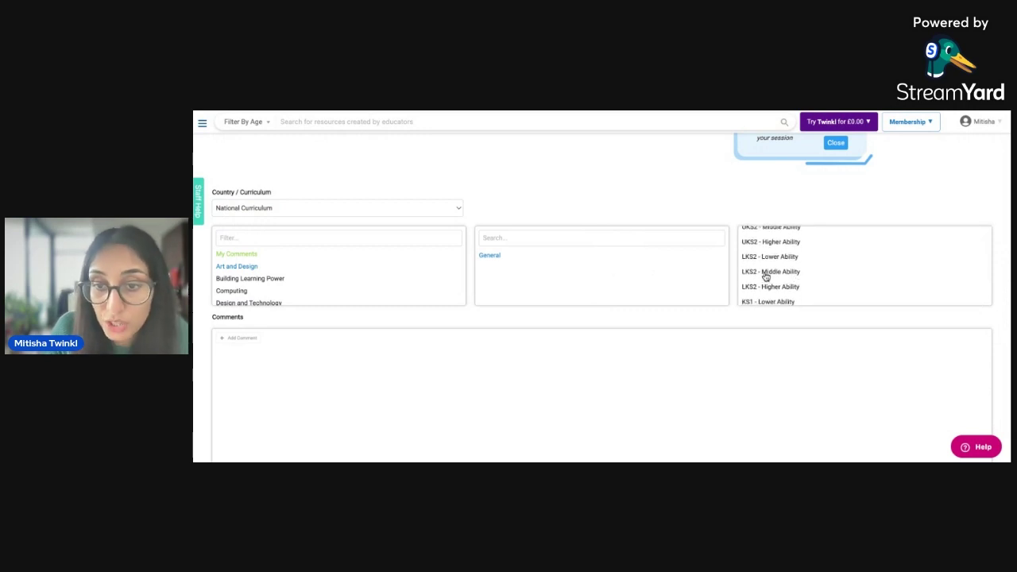
pyautogui.click(765, 274)
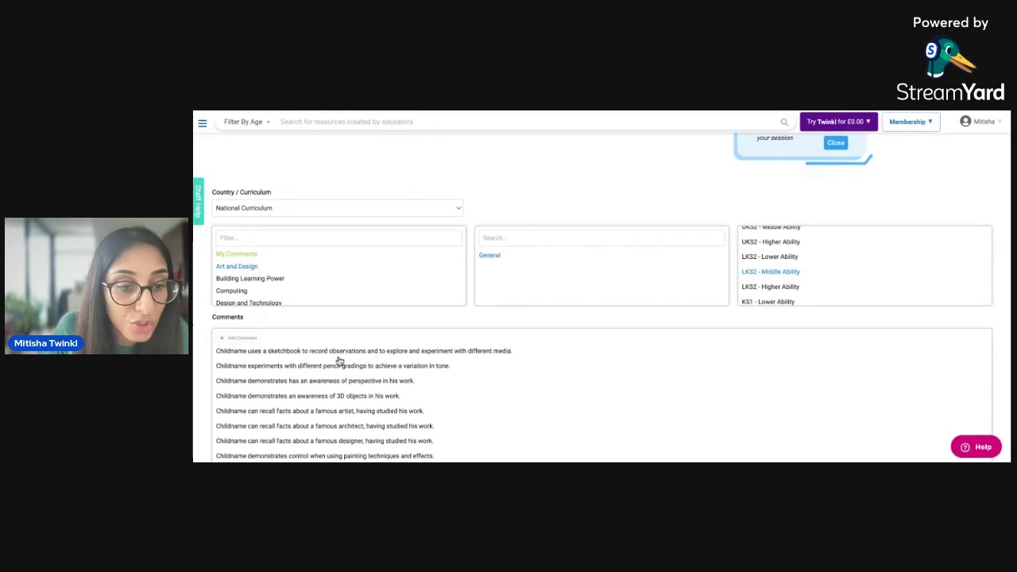
pyautogui.scroll(-2, 339, 362)
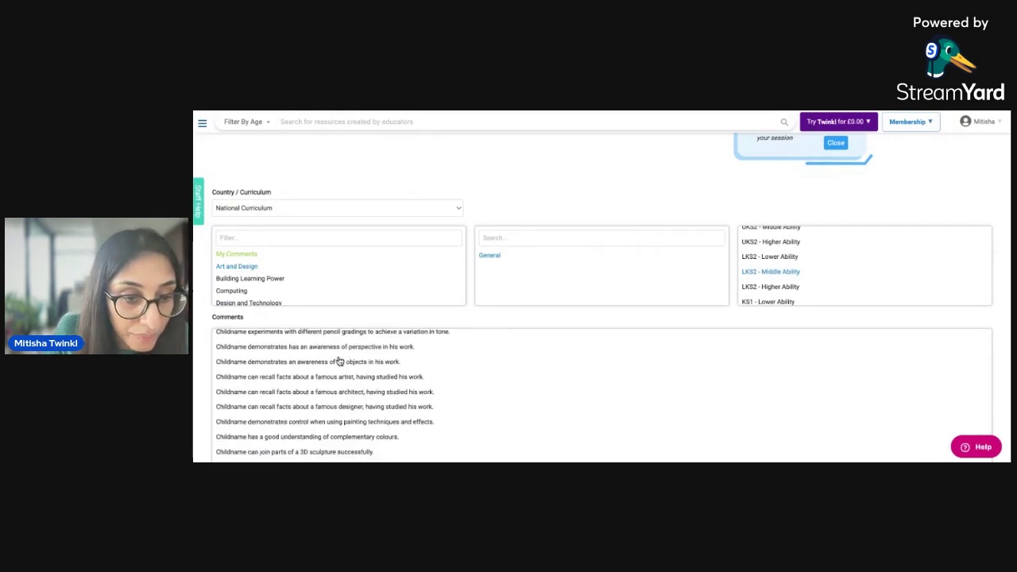
pyautogui.scroll(3, 340, 361)
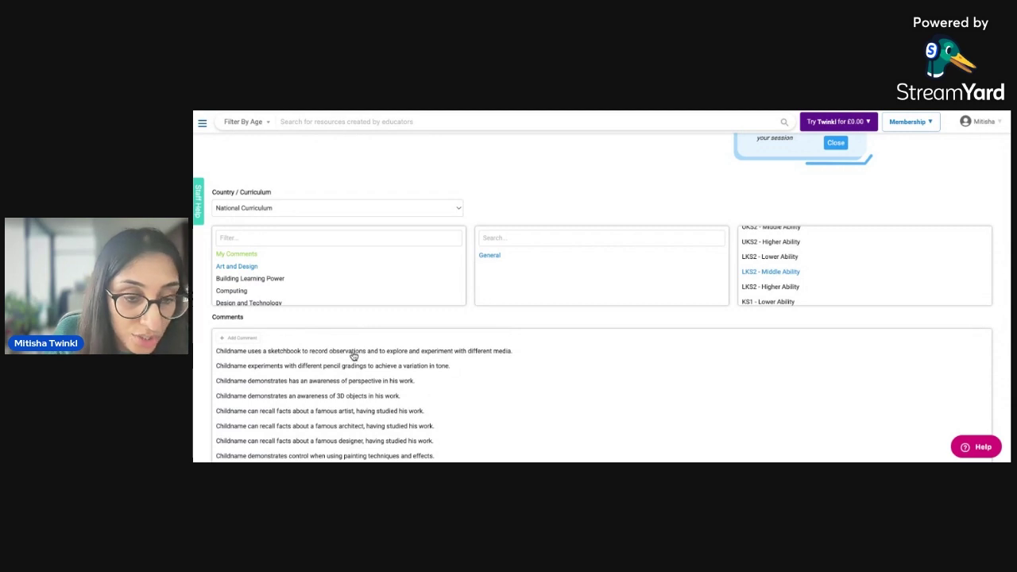
pyautogui.scroll(-1, 354, 356)
pyautogui.scroll(-2, 386, 397)
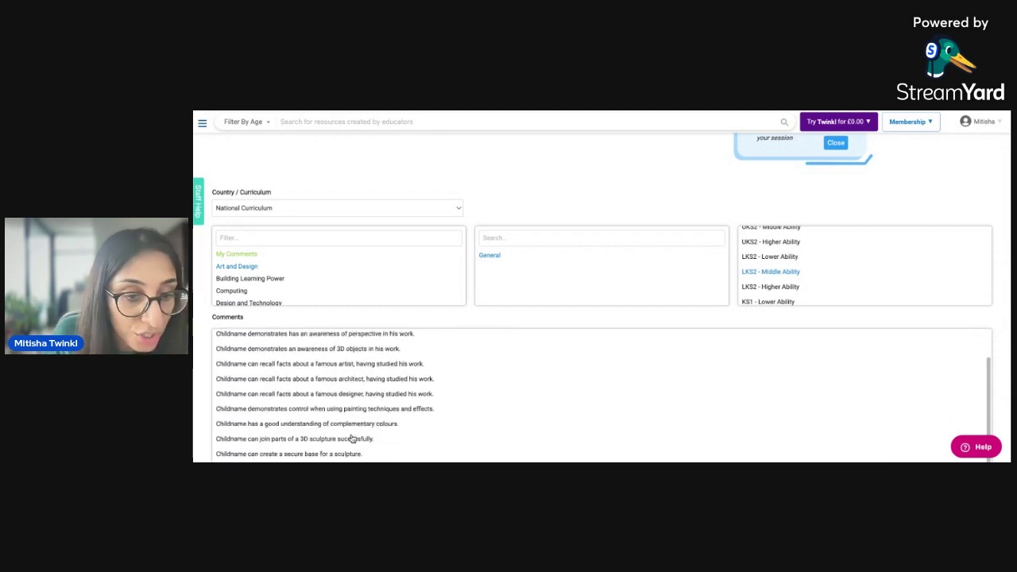
pyautogui.scroll(1, 409, 405)
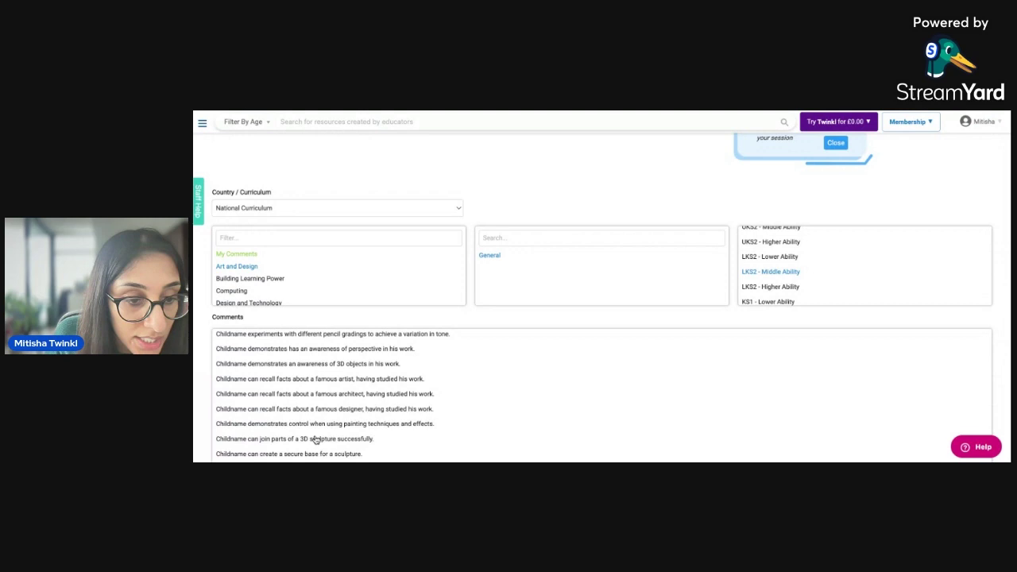
pyautogui.scroll(1, 315, 443)
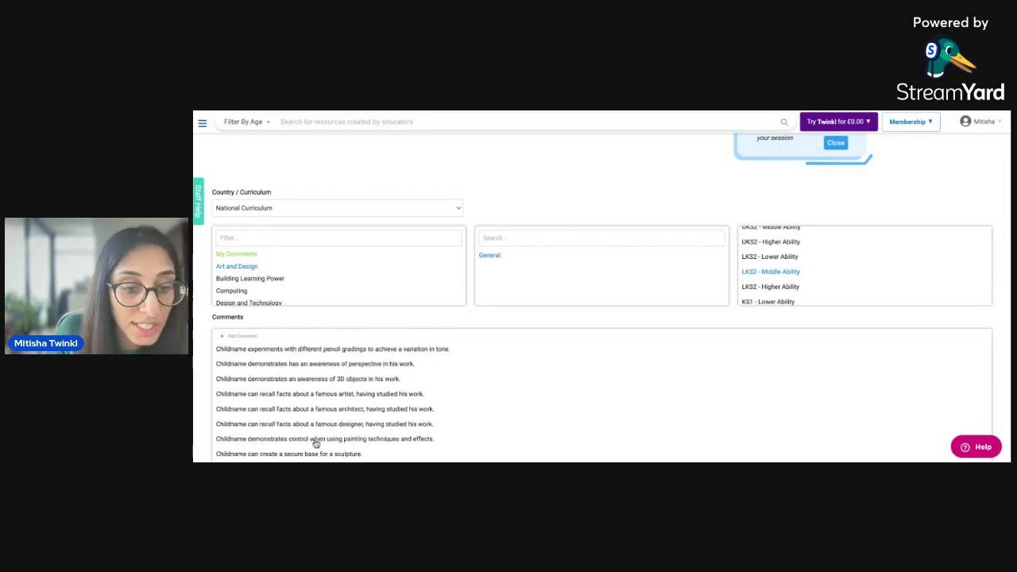
pyautogui.scroll(-2, 239, 284)
# Step: Load and browse Computing Computer Science comments for LKS2 Middle Ability, then switch to General
pyautogui.click(241, 268)
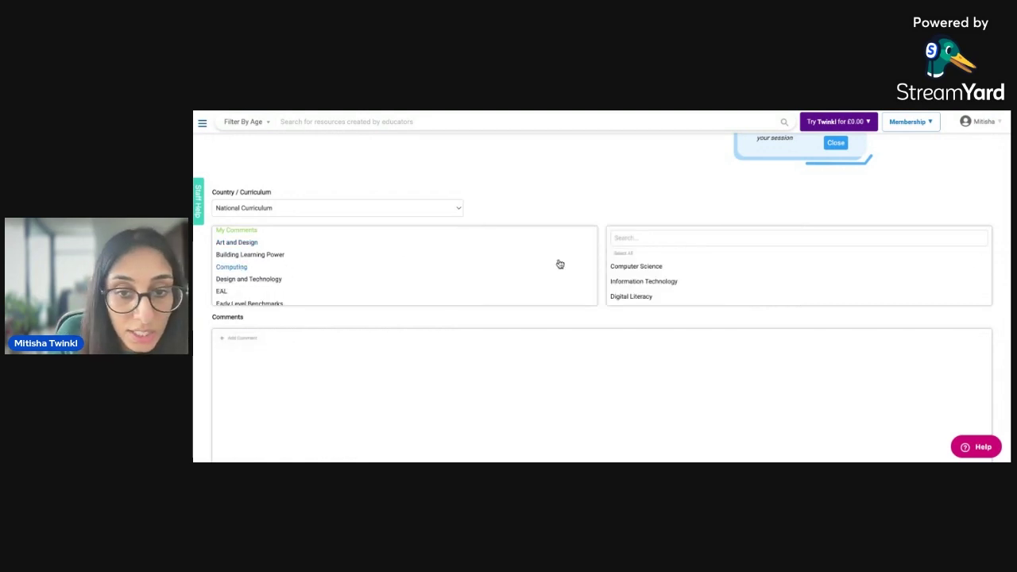
pyautogui.click(659, 269)
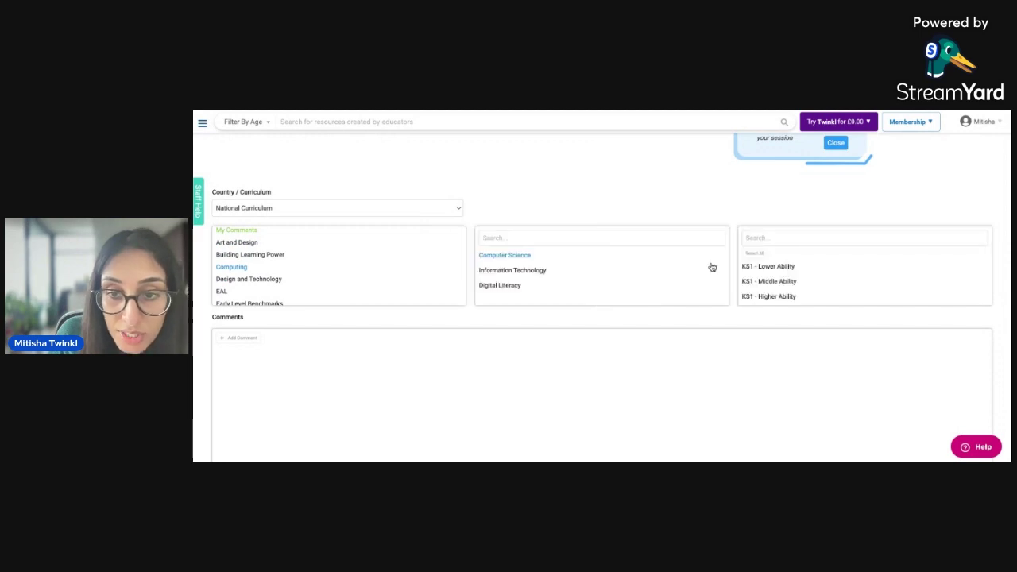
pyautogui.scroll(-3, 777, 285)
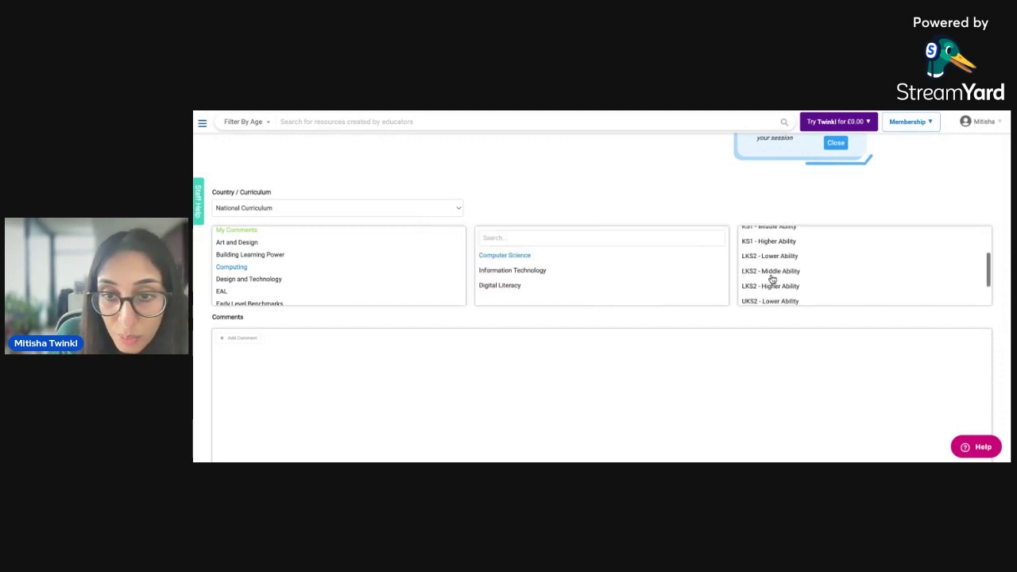
pyautogui.click(768, 272)
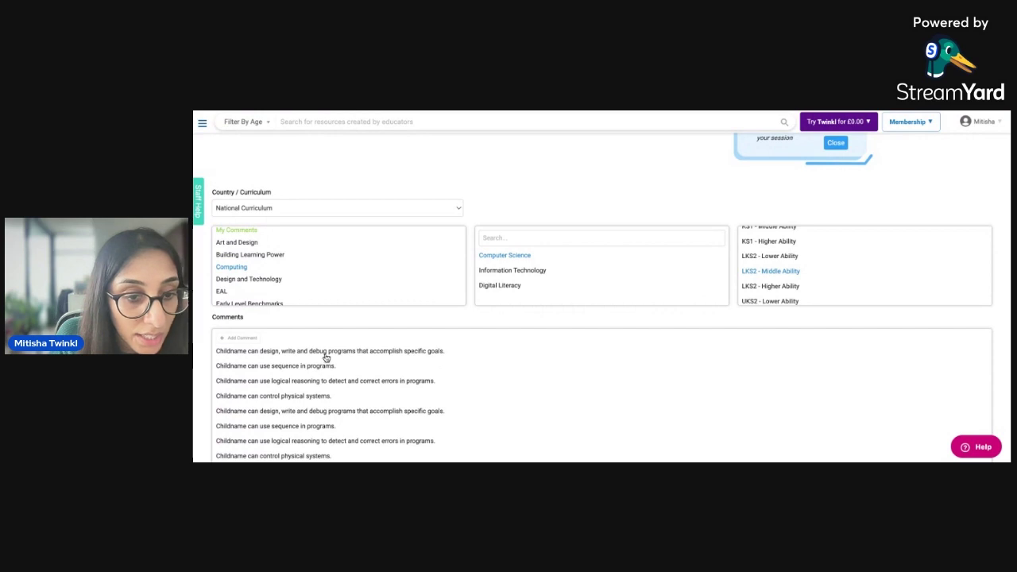
pyautogui.scroll(-1, 331, 357)
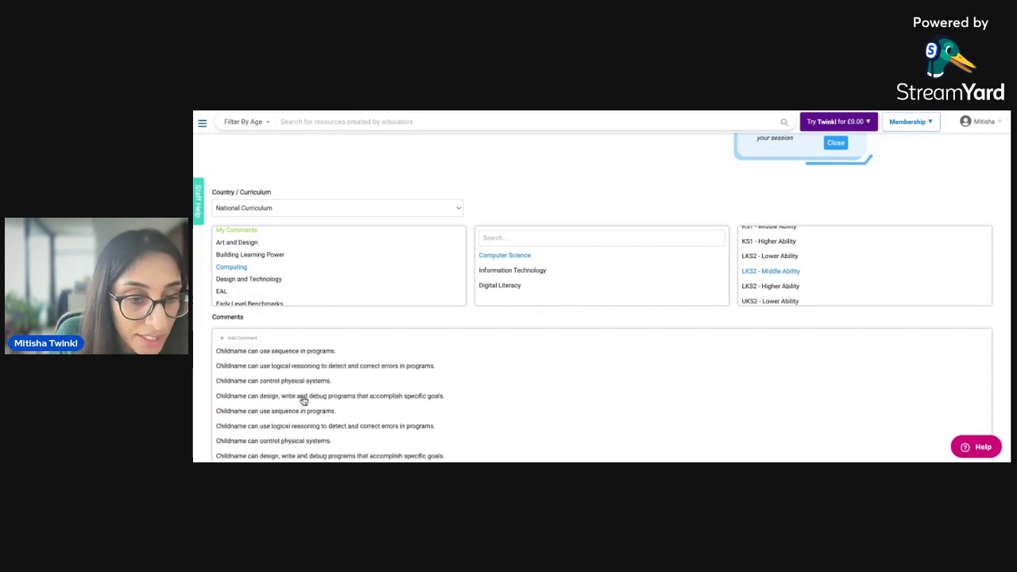
pyautogui.moveTo(303, 401); pyautogui.dragTo(302, 424)
pyautogui.scroll(-1, 271, 291)
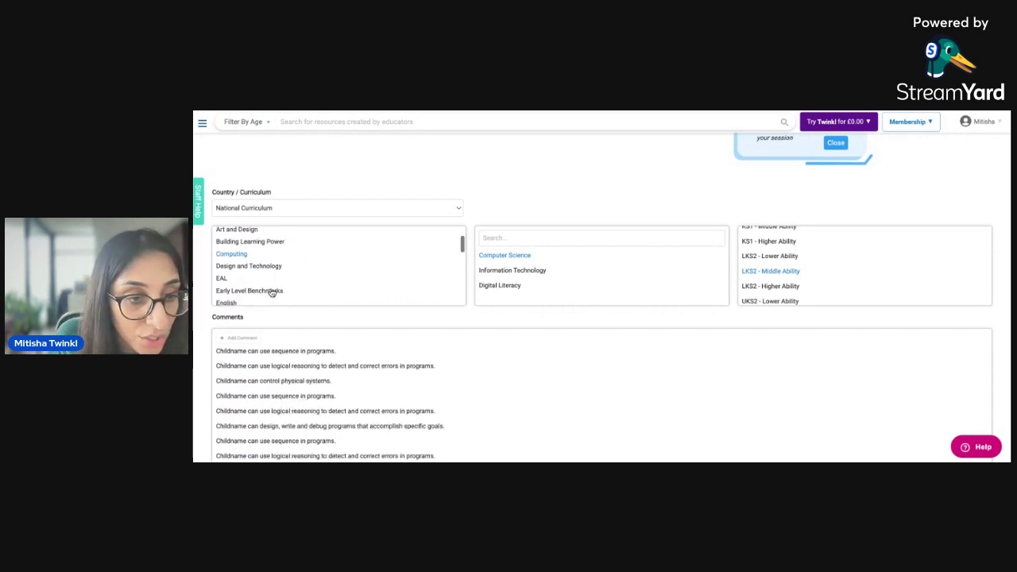
pyautogui.scroll(-4, 271, 291)
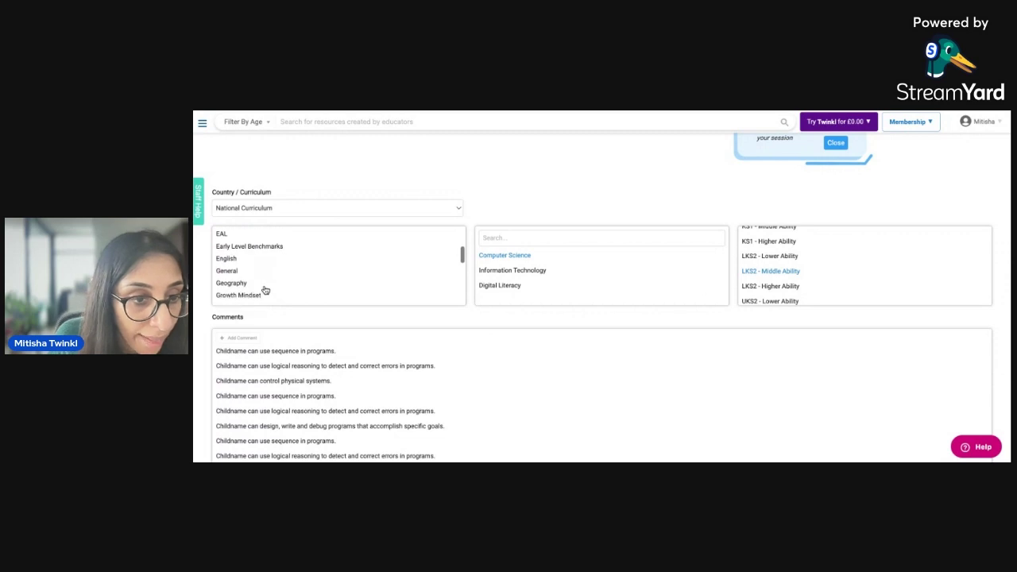
pyautogui.click(230, 271)
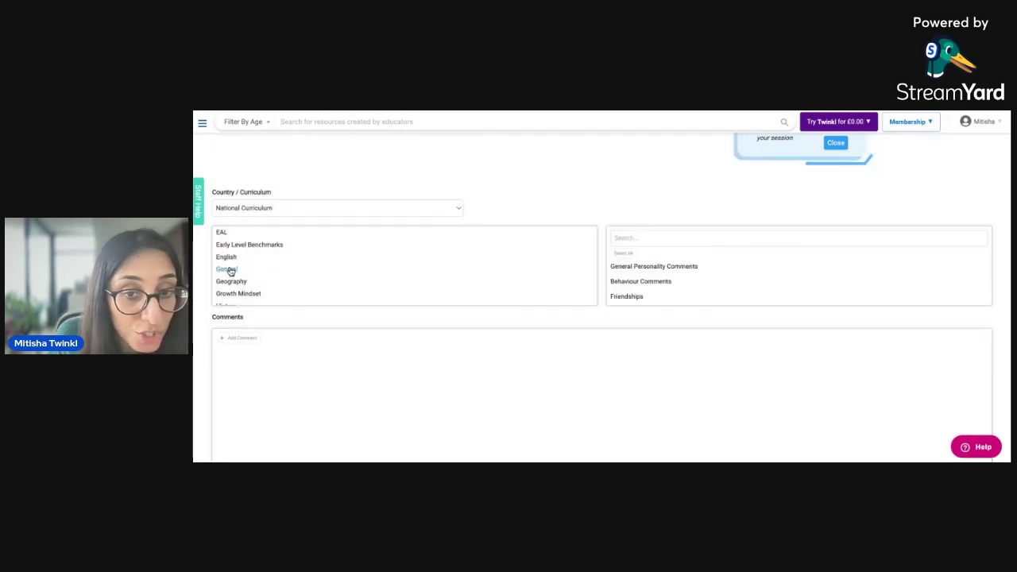
# Step: Browse the General personality, behaviour and friendship comment categories
pyautogui.click(660, 272)
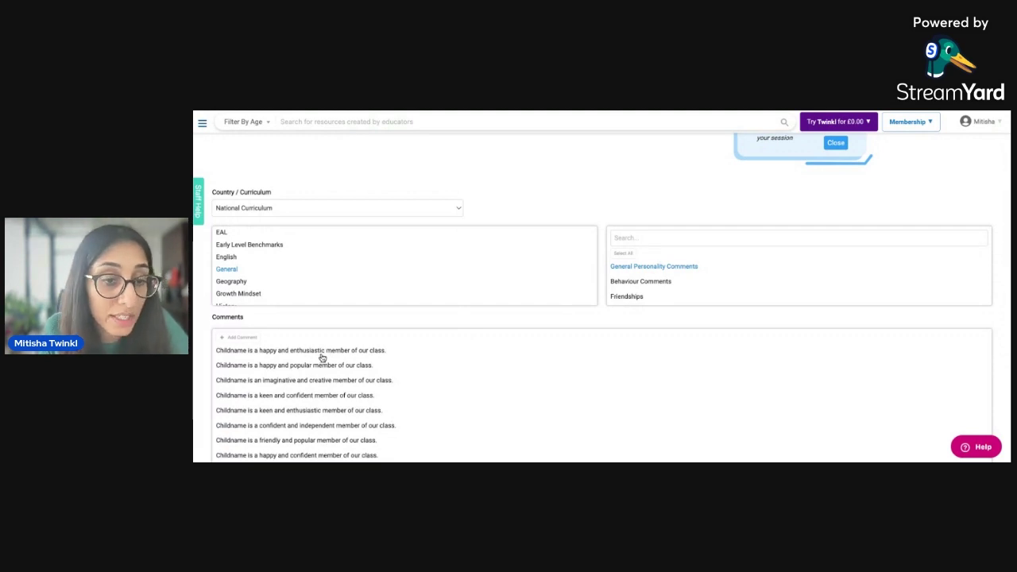
pyautogui.scroll(-1, 324, 358)
pyautogui.scroll(-2, 302, 429)
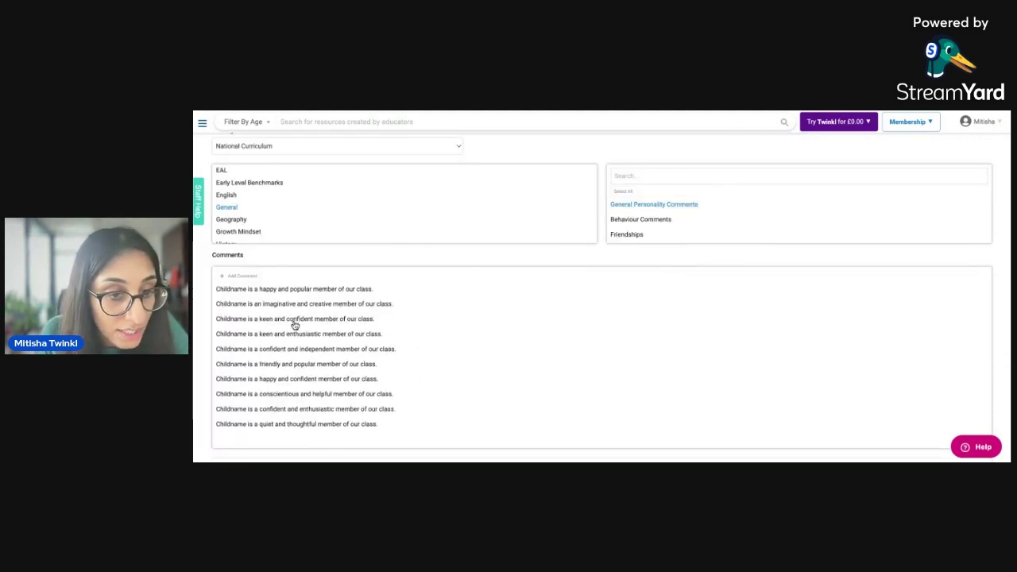
pyautogui.click(649, 221)
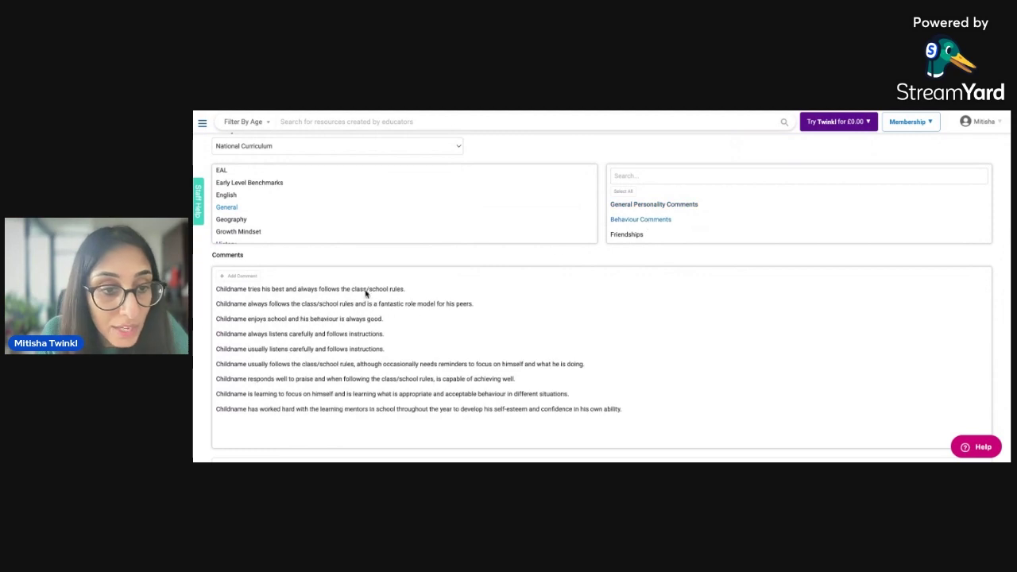
pyautogui.scroll(-1, 334, 296)
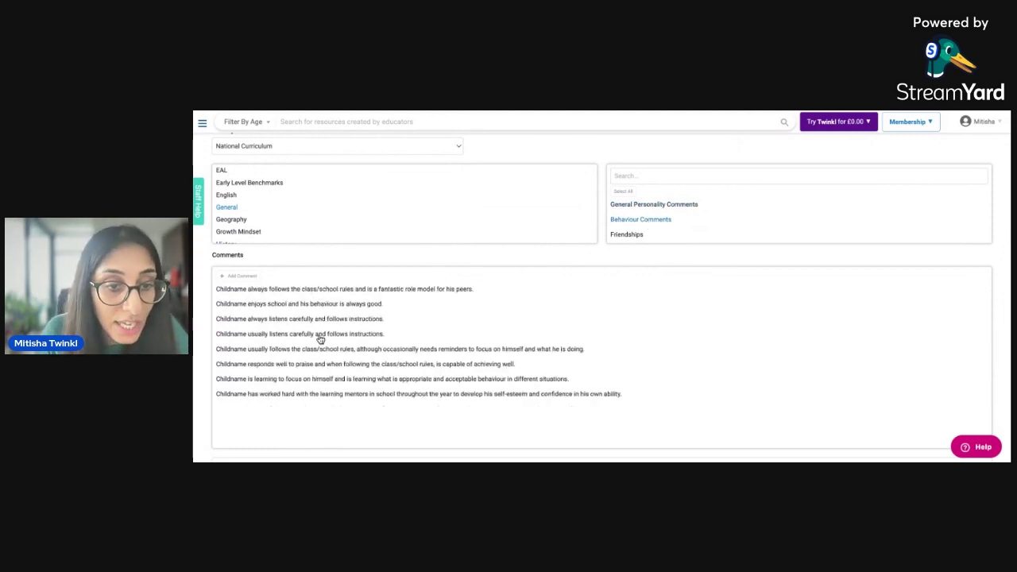
pyautogui.click(633, 237)
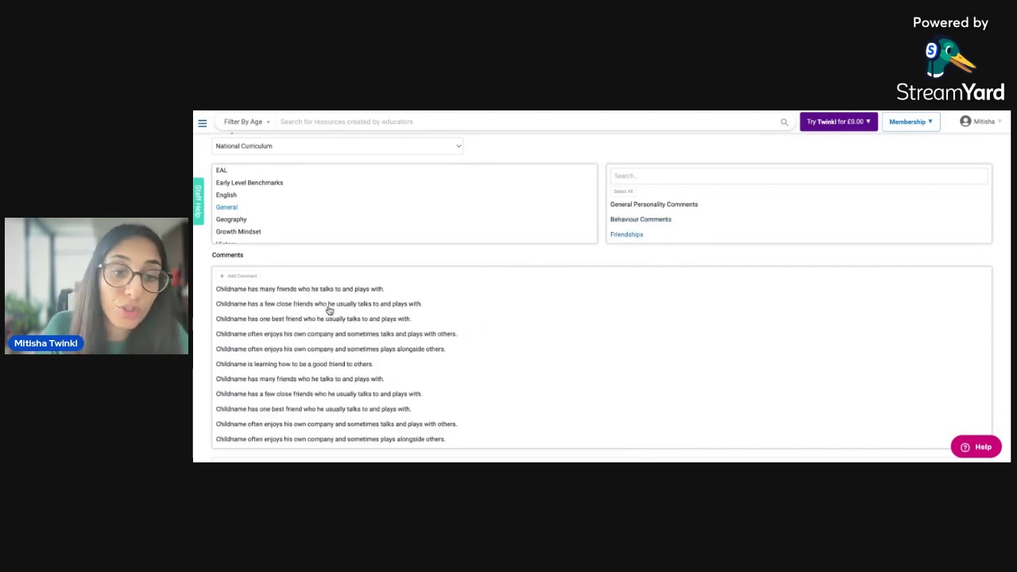
pyautogui.scroll(-1, 635, 215)
# Step: Add the paired group-work comment and the every-success next-year wish to the report
pyautogui.click(638, 208)
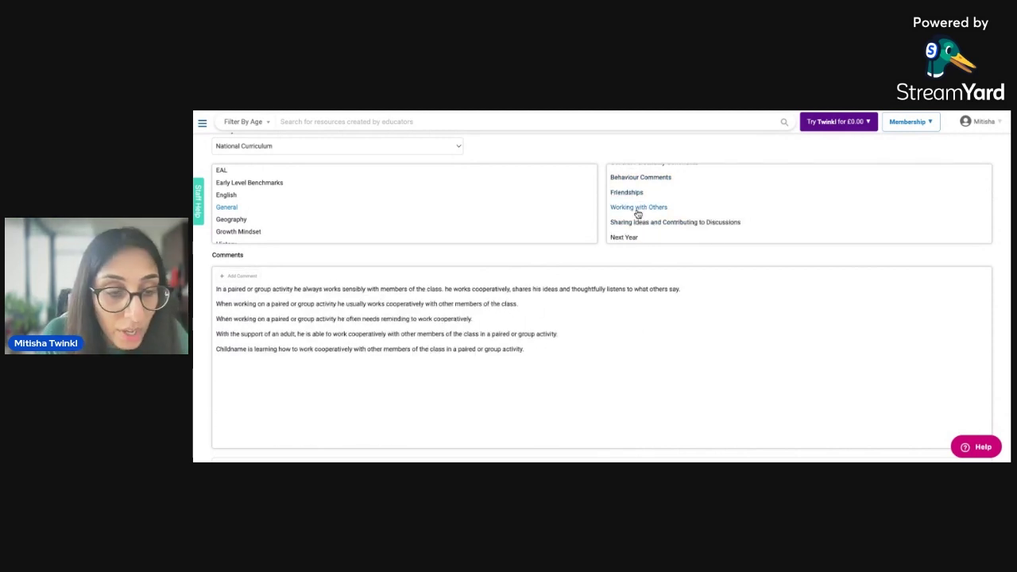
pyautogui.click(388, 294)
pyautogui.click(626, 238)
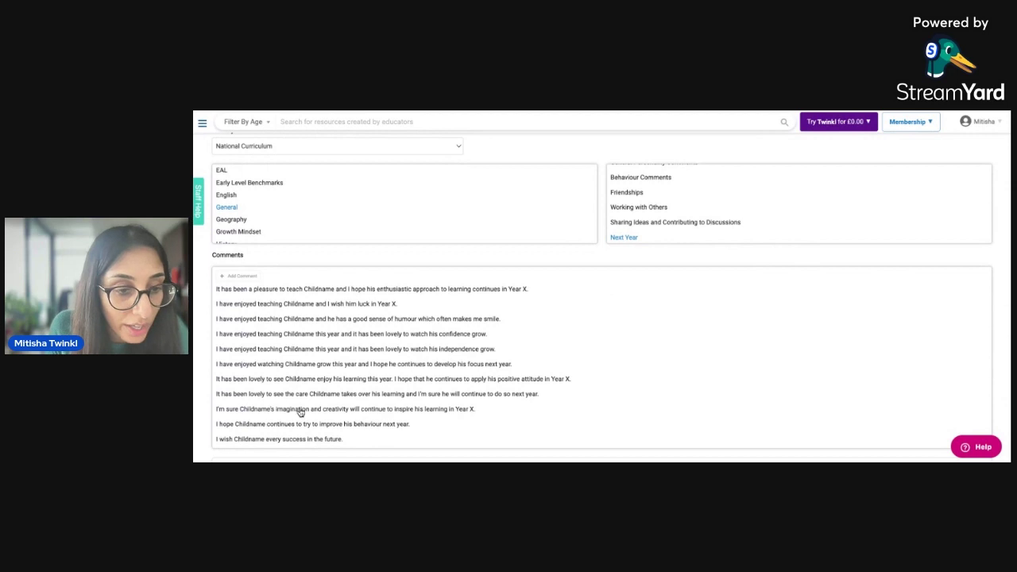
pyautogui.click(277, 442)
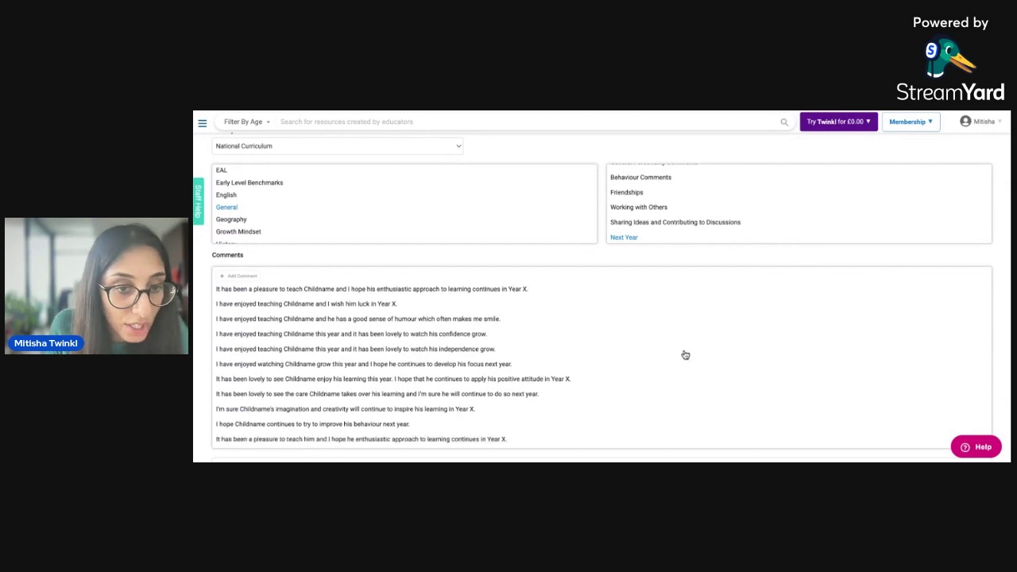
pyautogui.scroll(-1, 683, 355)
pyautogui.scroll(-3, 569, 392)
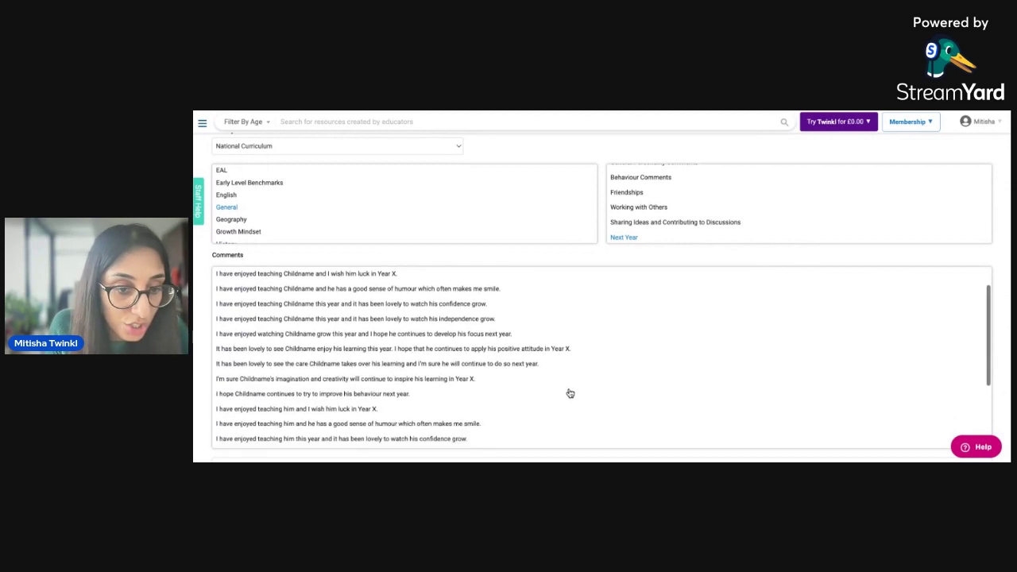
pyautogui.scroll(-4, 193, 308)
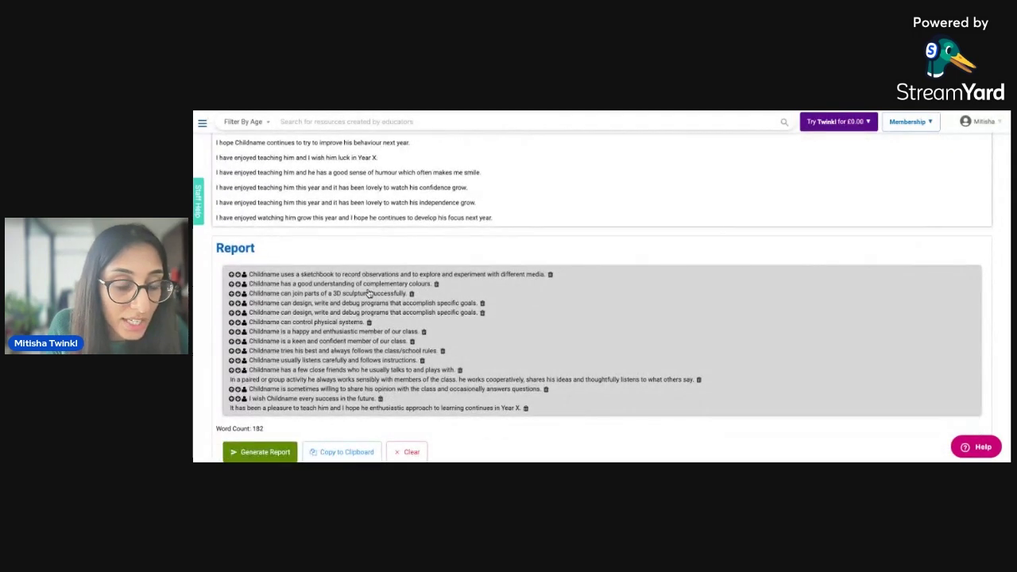
# Step: Generate a summary paragraph from the 182-word collected report comments
pyautogui.click(252, 456)
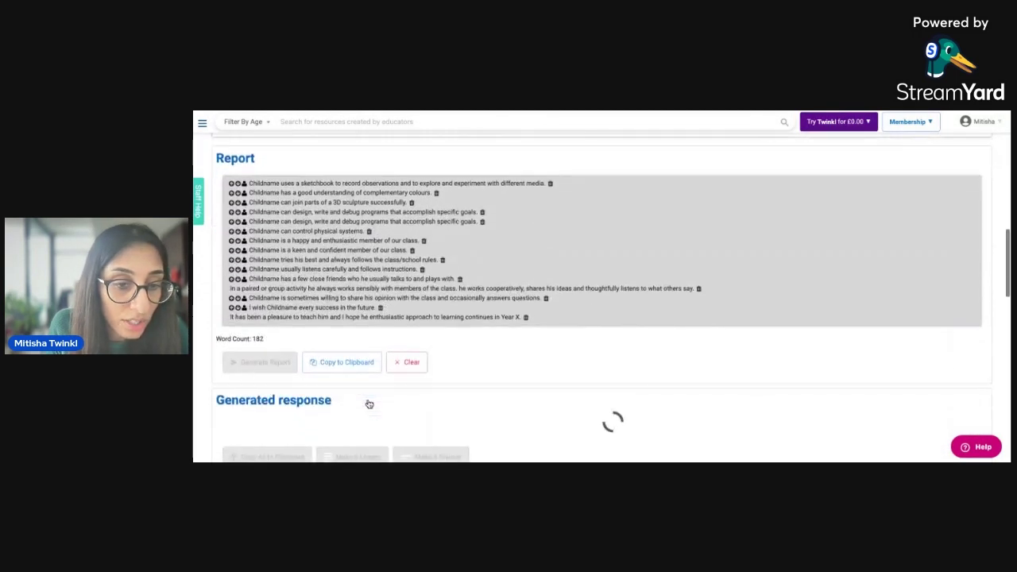